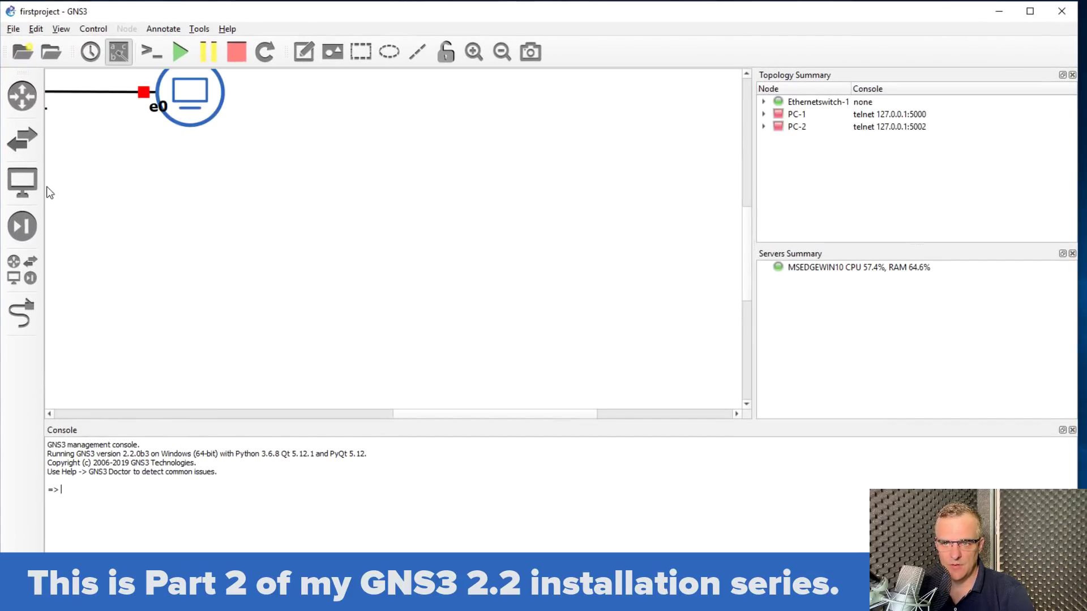
Fit the firstproject topology in the workspace and open its WebUI topology preview in Google Chrome
left_click(61, 28)
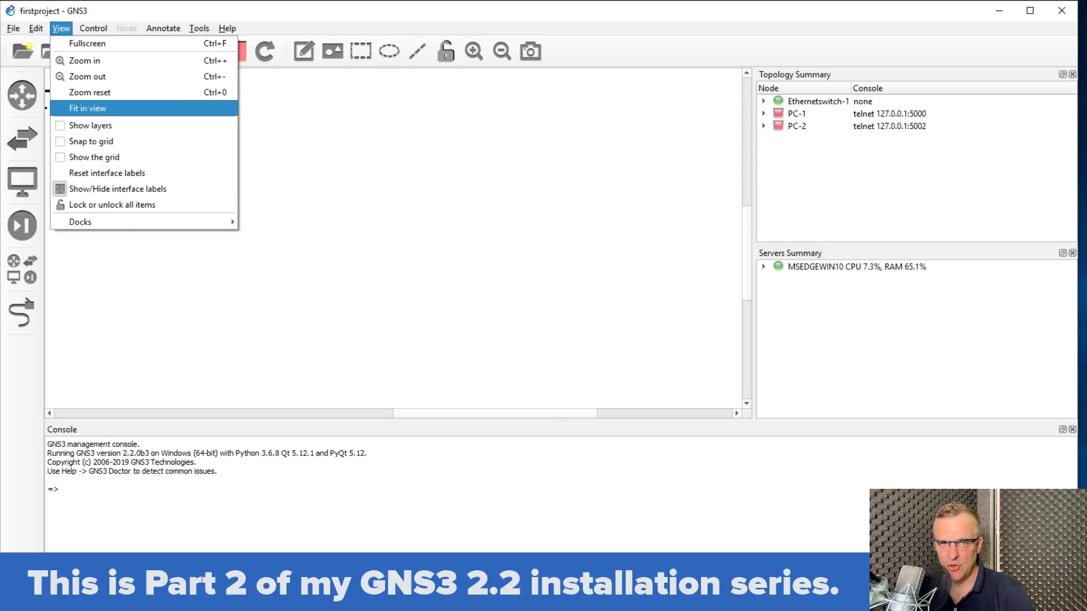
left_click(107, 108)
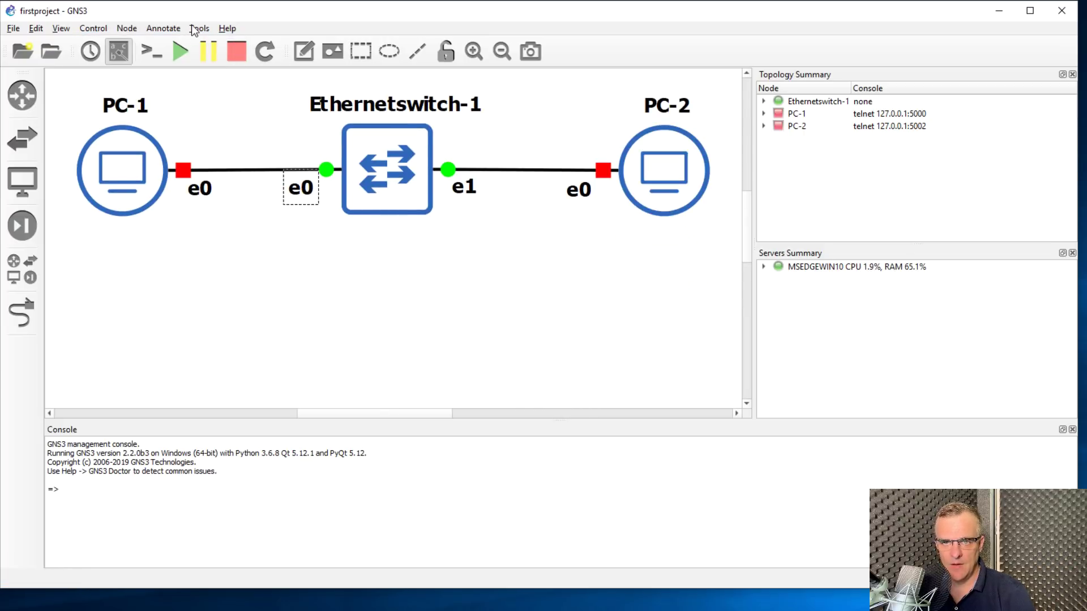
left_click(194, 30)
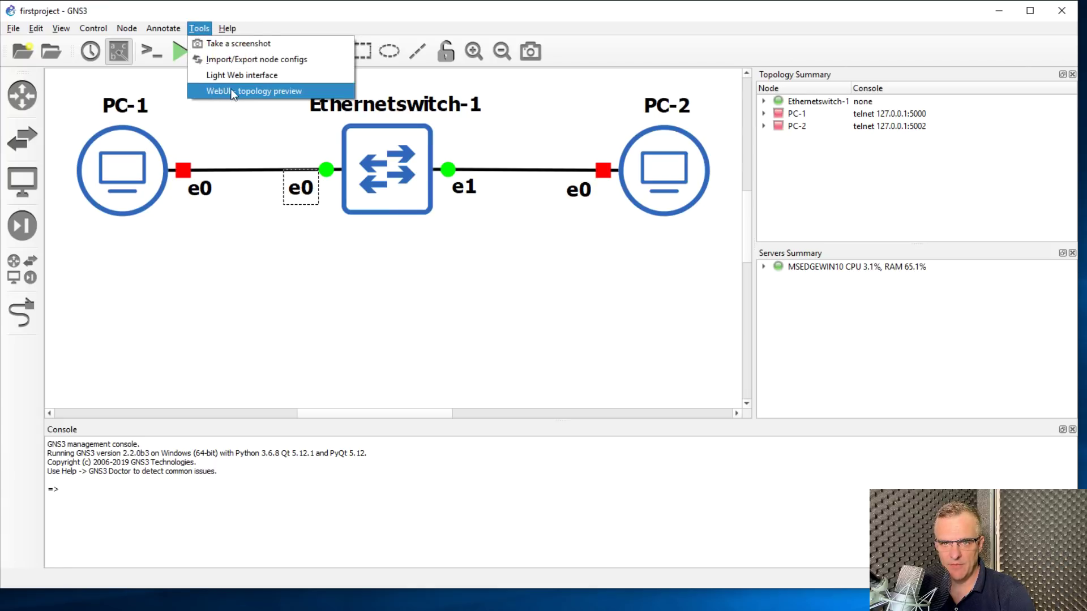
left_click(266, 91)
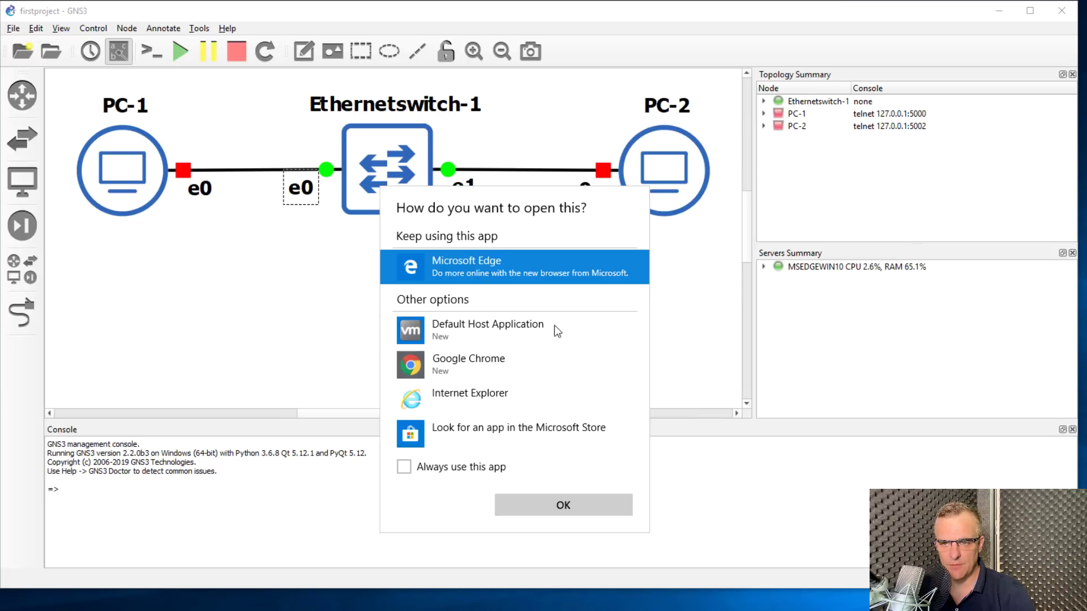
left_click(473, 368)
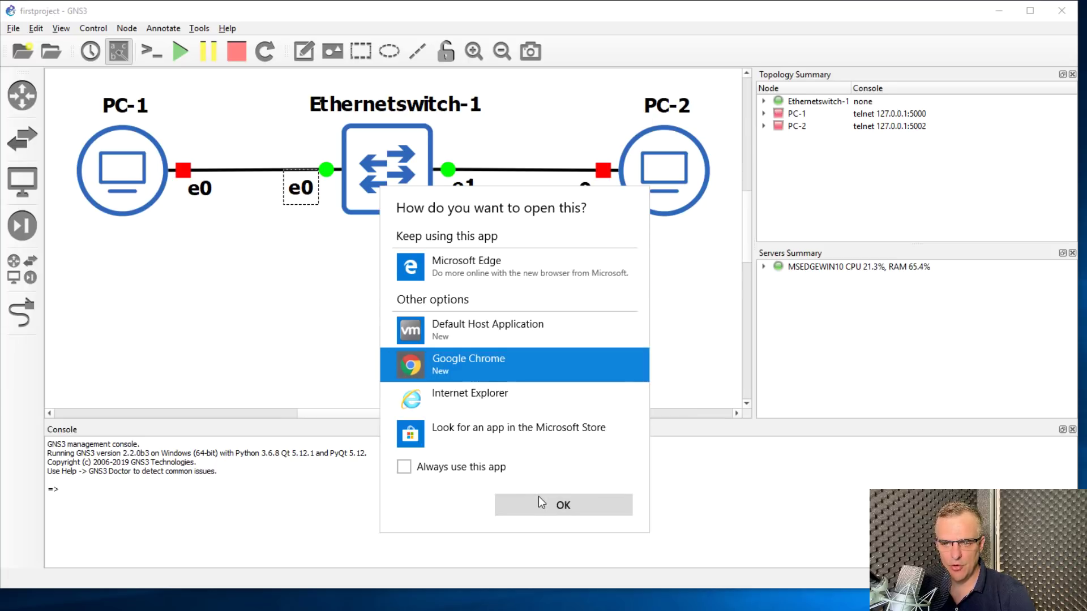
left_click(539, 497)
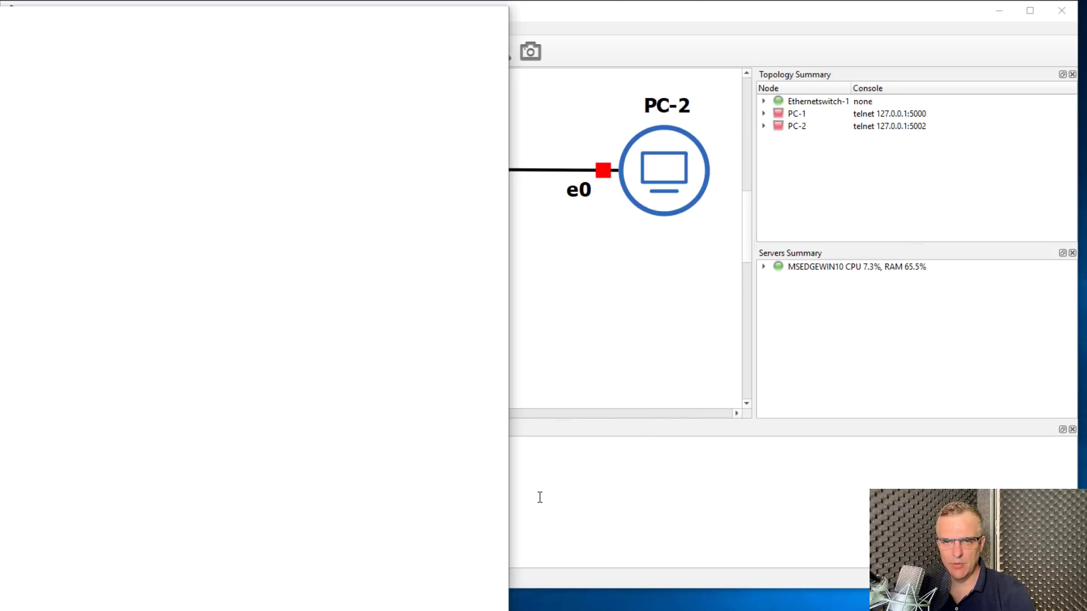
Reposition the browser window over the desktop GNS3 window and widen it to show more of the Web UI
left_click_drag(475, 17, 761, 34)
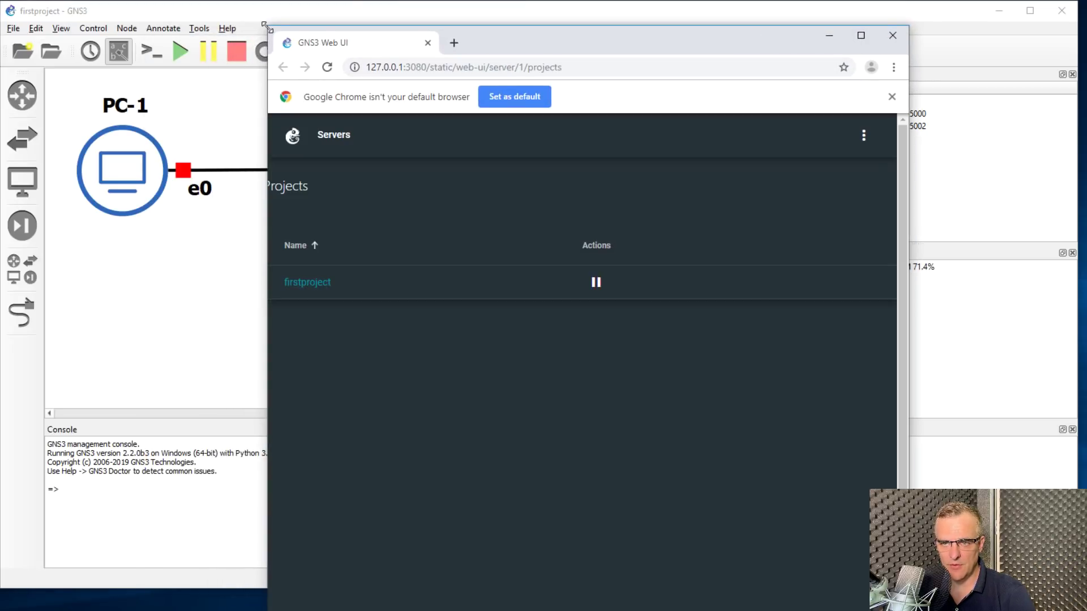
left_click_drag(264, 25, 173, 85)
left_click_drag(628, 106, 611, 94)
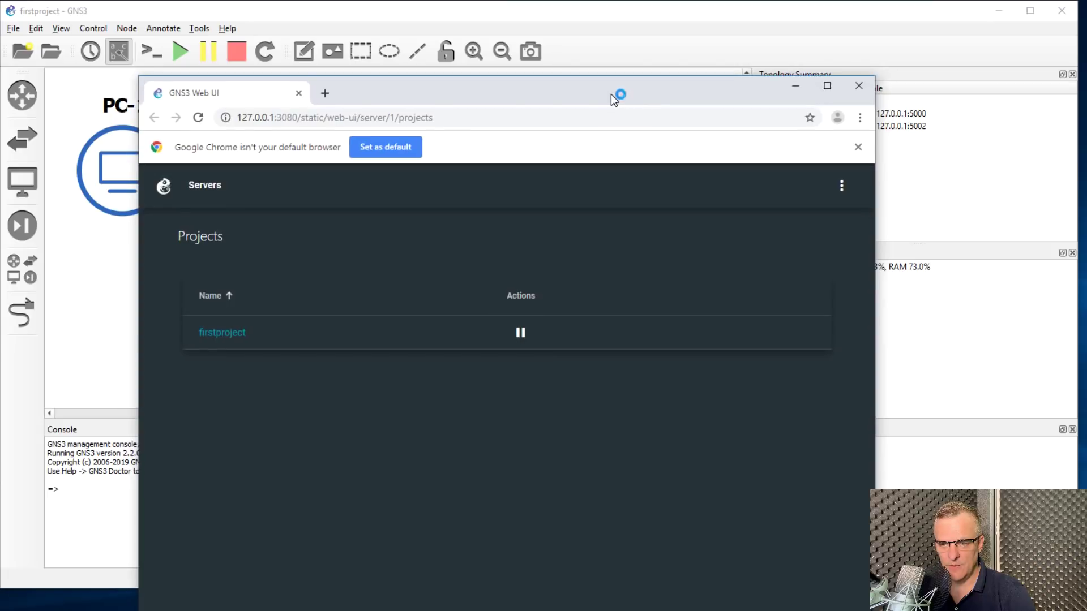
left_click_drag(878, 97, 1086, 95)
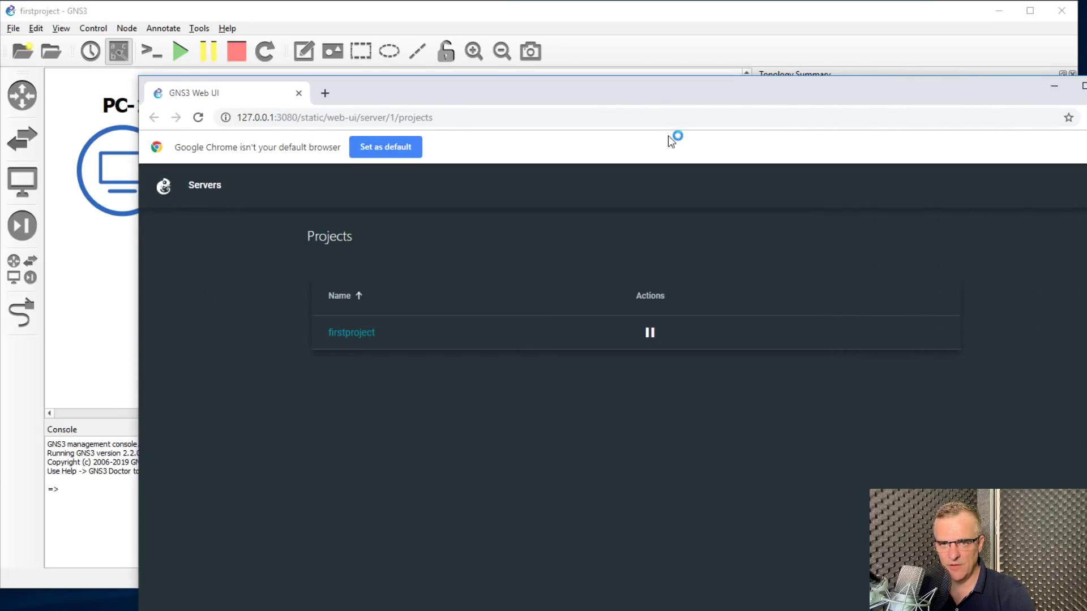
Open firstproject from the Web UI's project list and check the recent project listed in the desktop GNS3
left_click(271, 118)
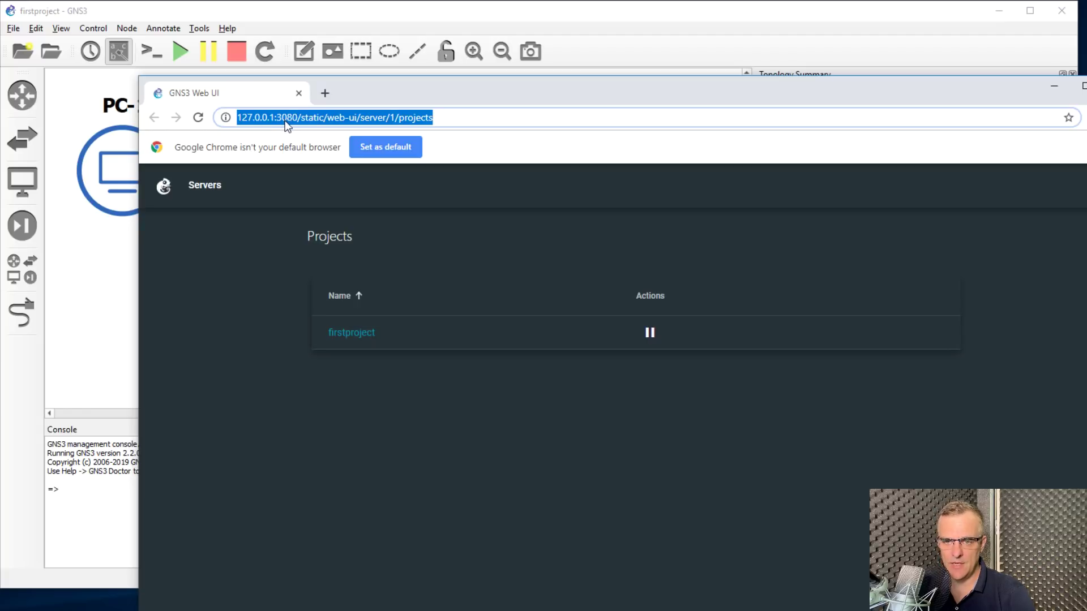
left_click(354, 338)
left_click(353, 335)
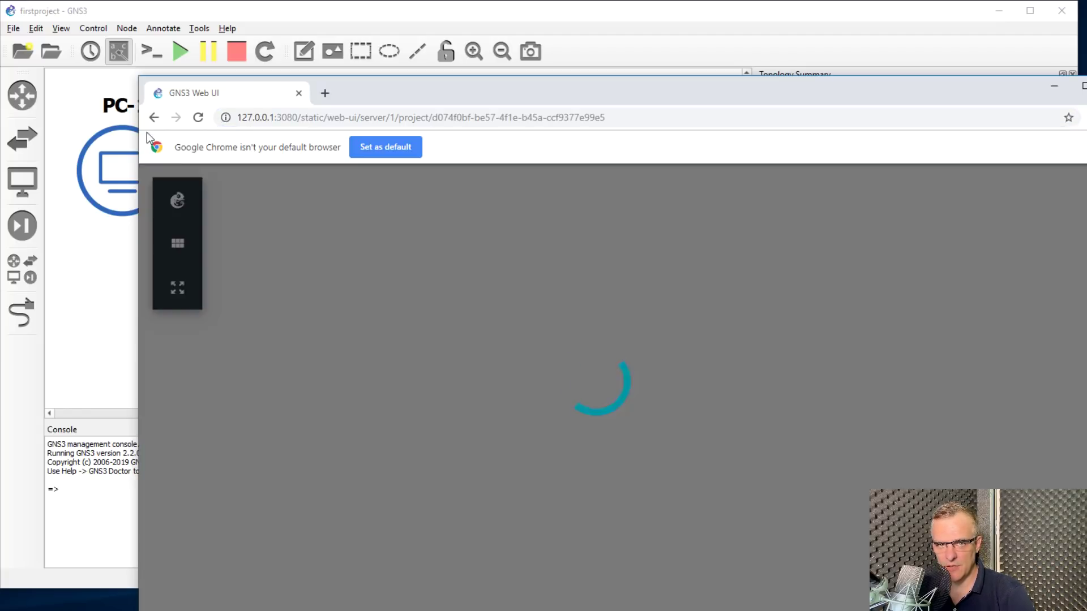
left_click(15, 31)
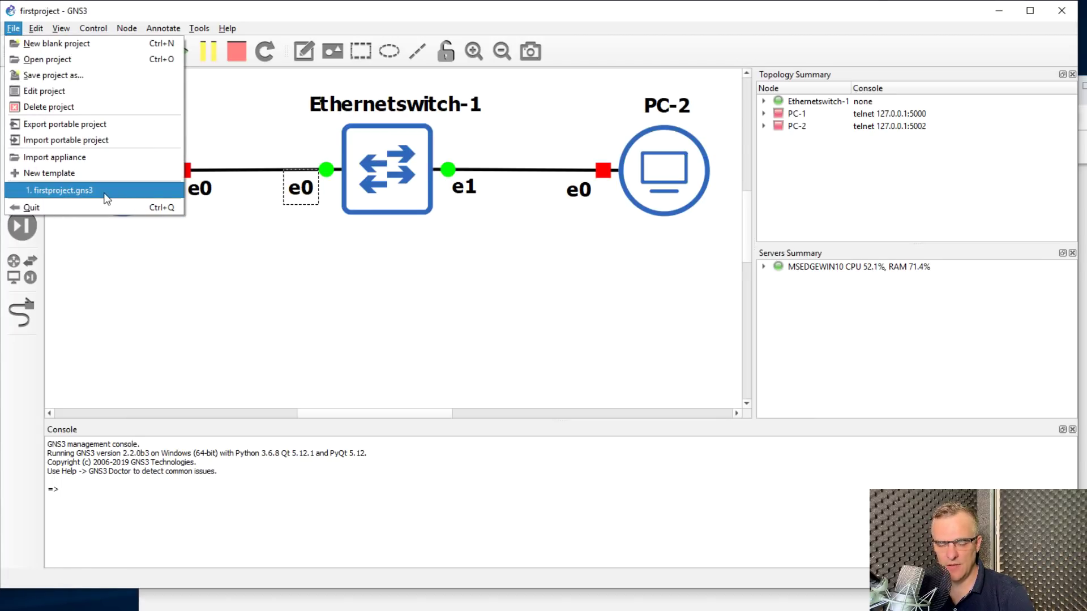
left_click(367, 604)
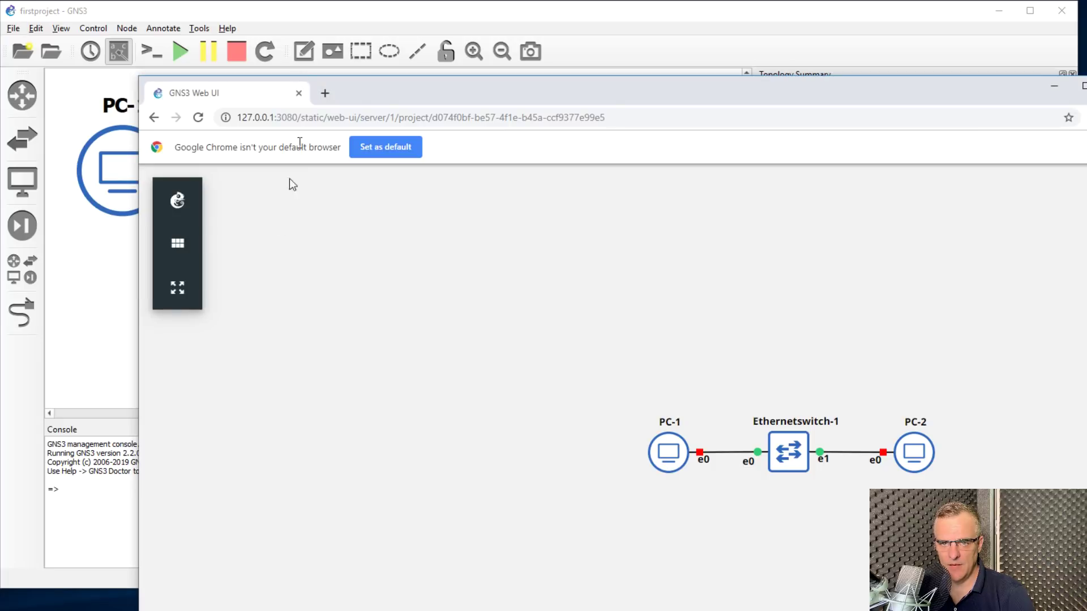
Reopen firstproject from the Web UI's project list, then enlarge the browser window and zoom in on the topology
left_click(154, 118)
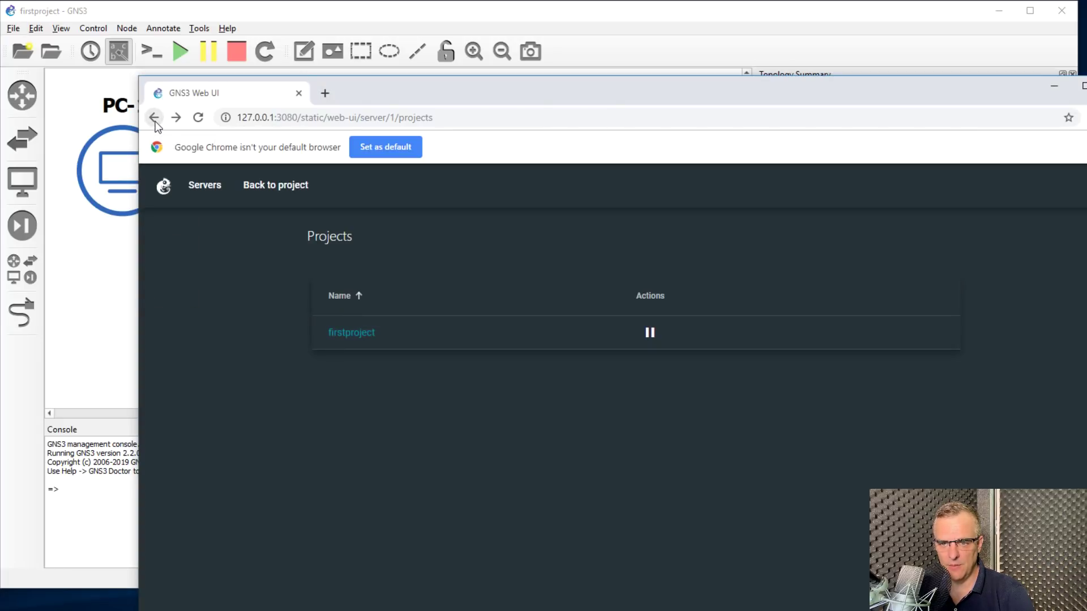
left_click(352, 335)
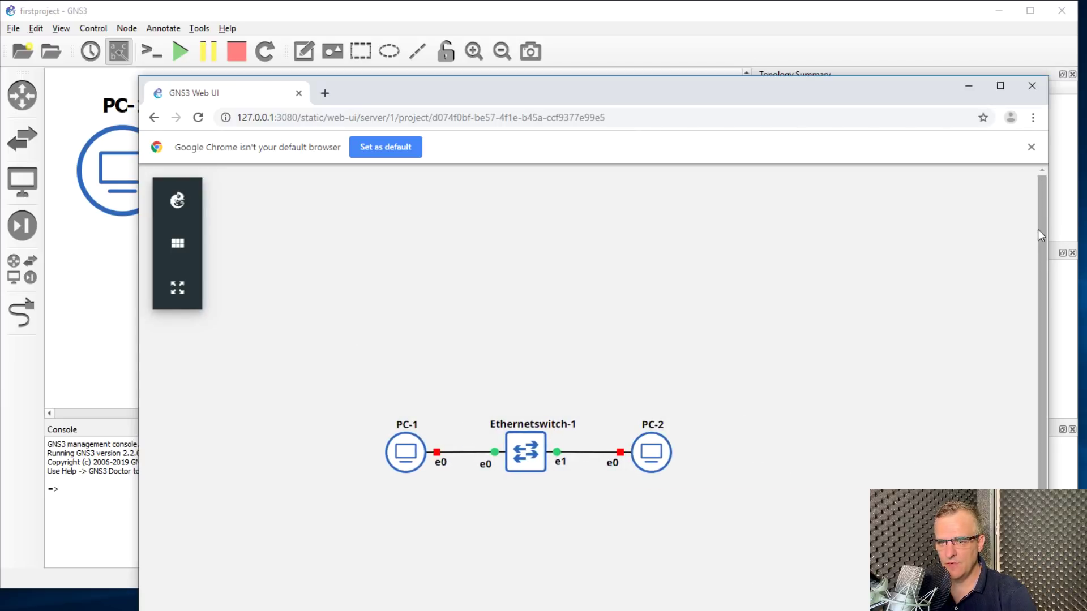
scroll(1044, 316, "down", 3)
left_click_drag(651, 86, 584, 195)
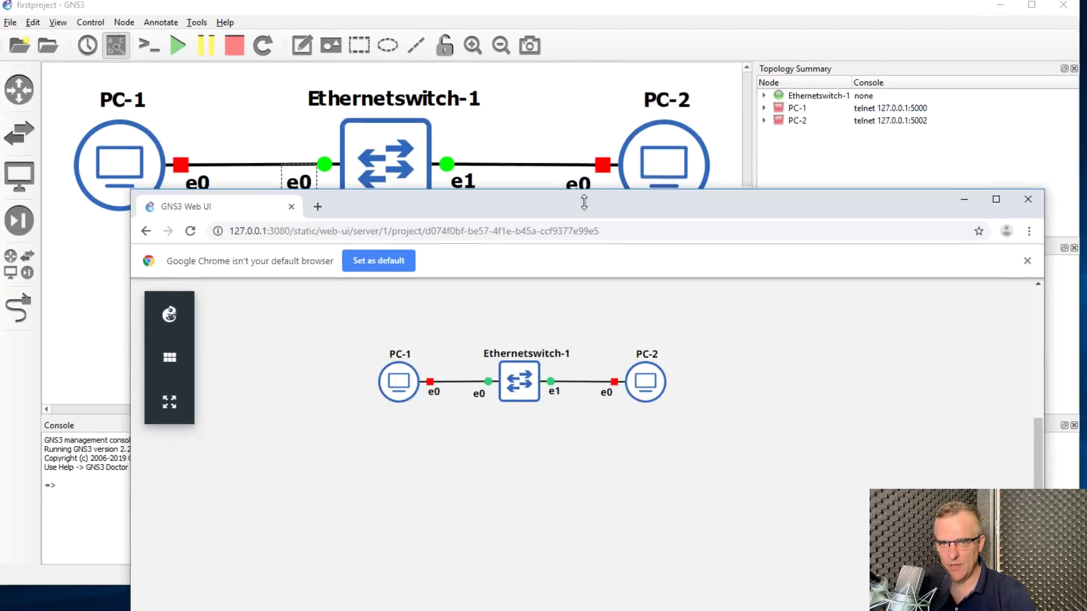
double_click(582, 230)
key("ctrl+plus")
key("ctrl+plus")
key("ctrl+plus")
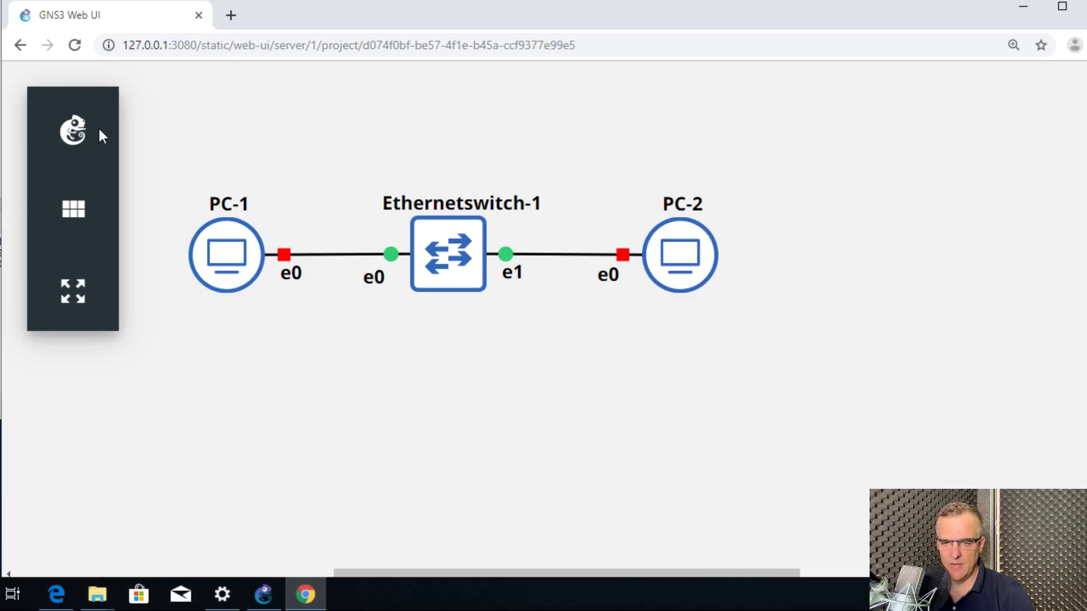
Enable experimental features in the Web UI's local settings and save the settings
left_click(77, 129)
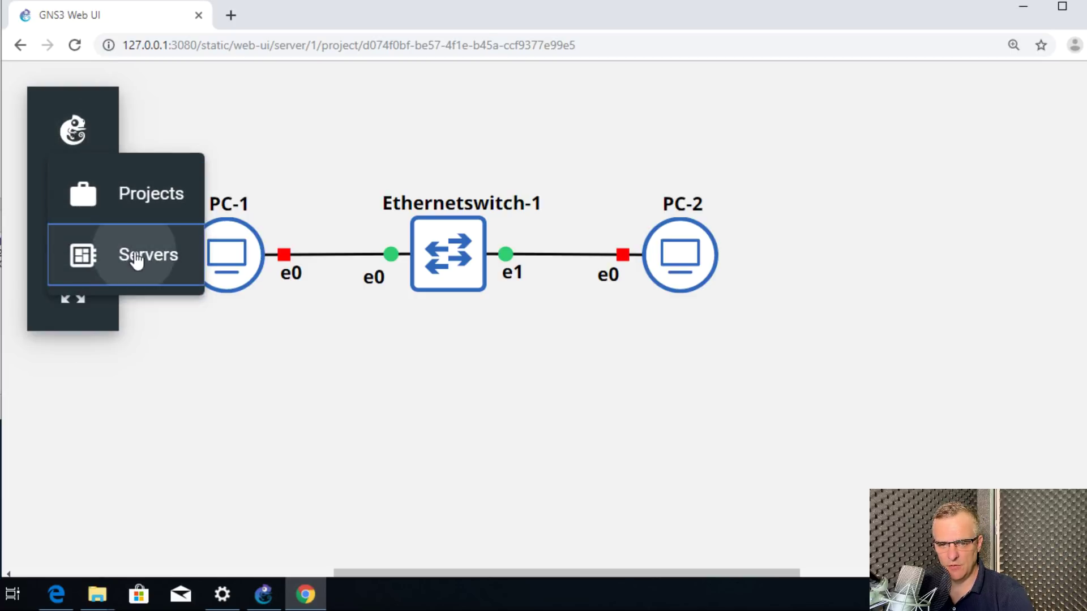
left_click(136, 258)
left_click(1043, 102)
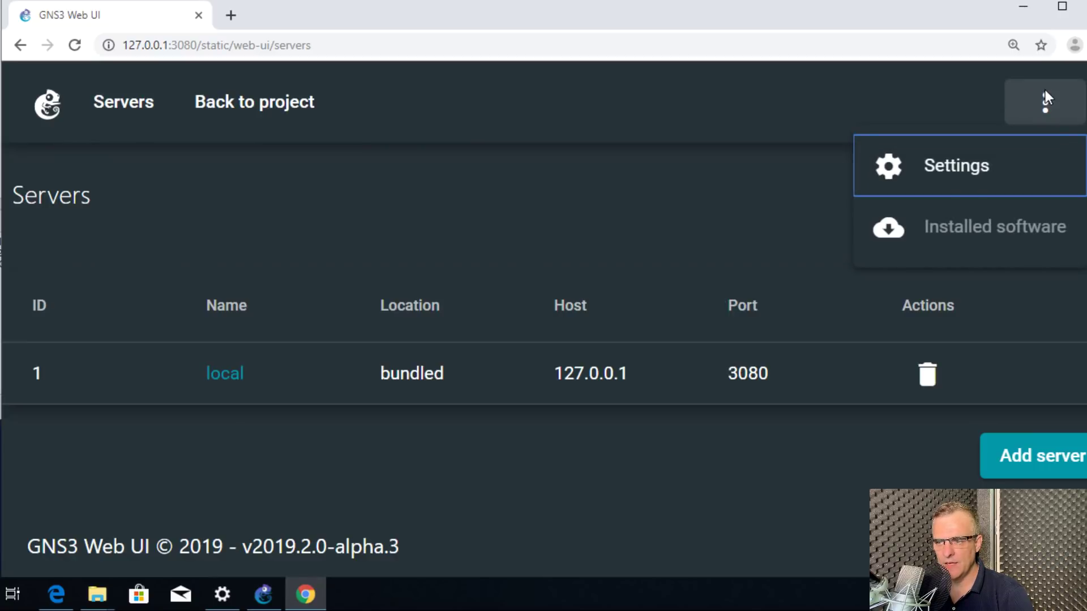
left_click(944, 174)
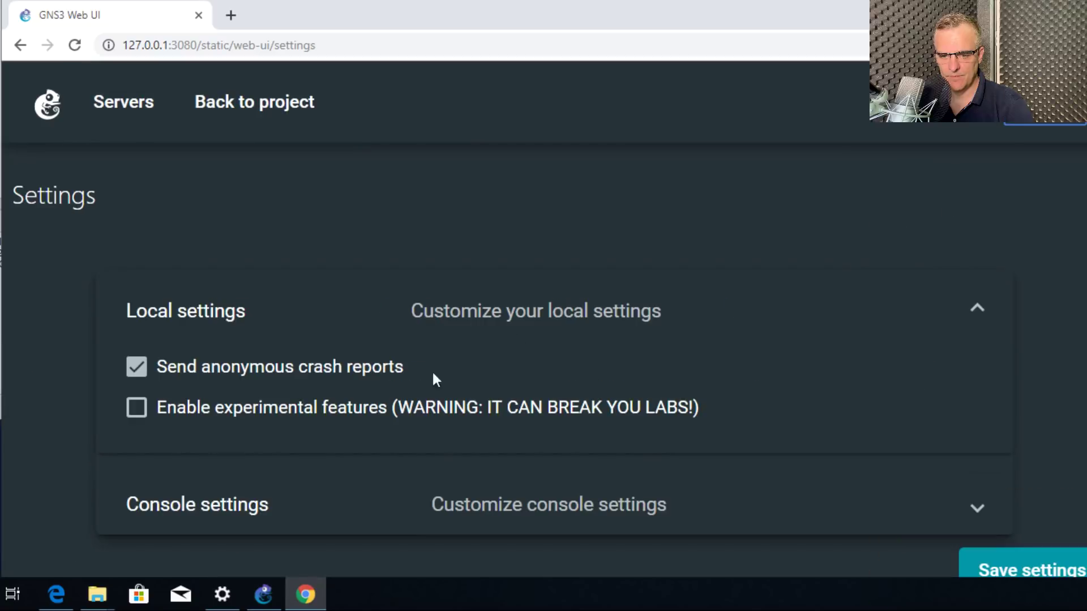
left_click(134, 416)
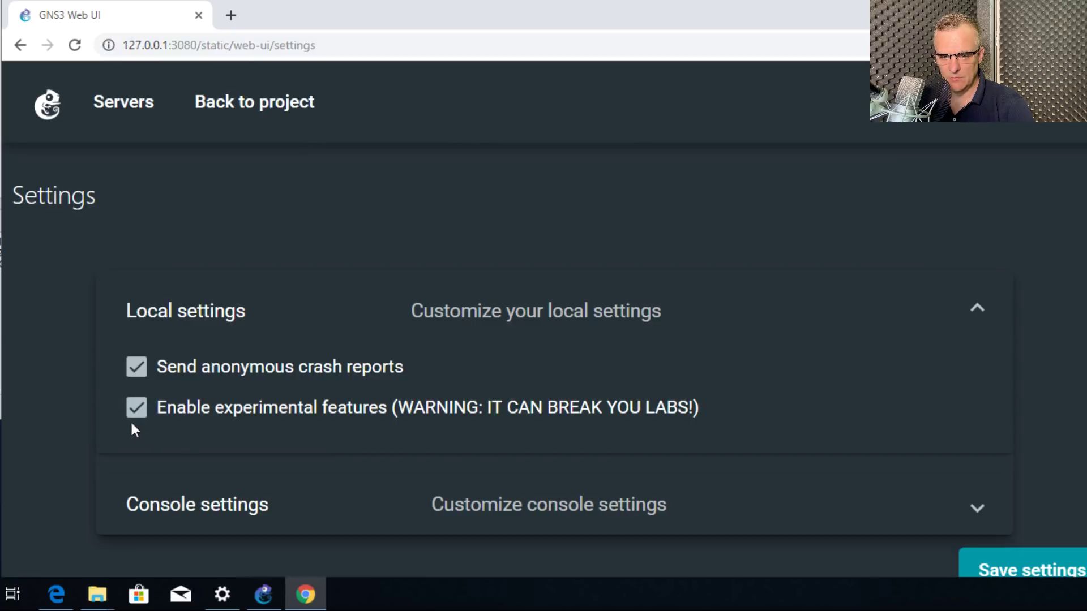
left_click(1024, 568)
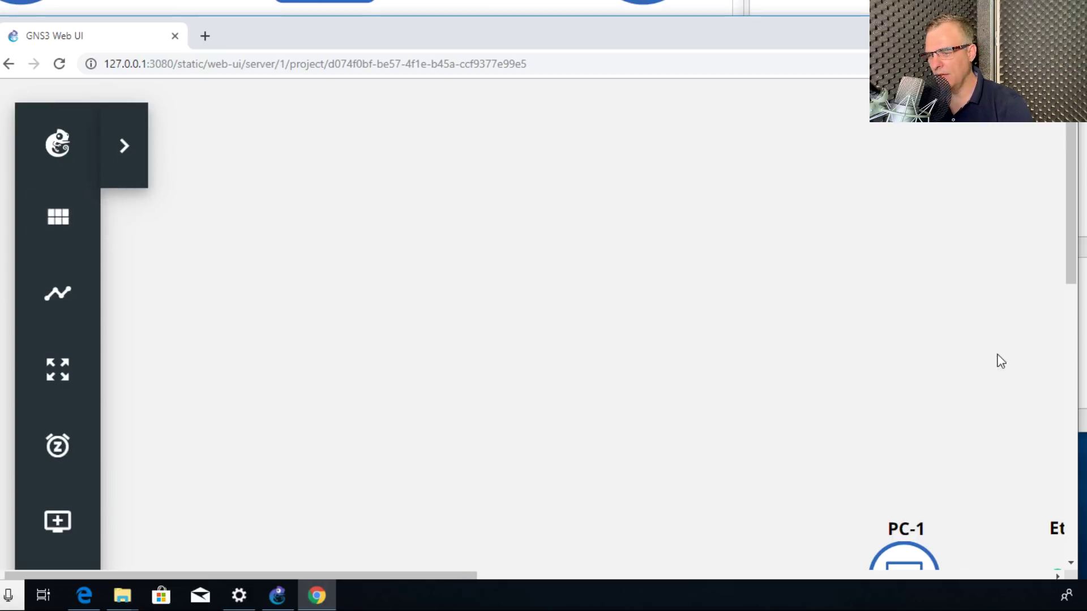
Bring the topology into view in both the Web UI and desktop GNS3, with the browser window placed below the desktop topology
left_click_drag(1078, 286, 1083, 417)
scroll(973, 228, "right", 5)
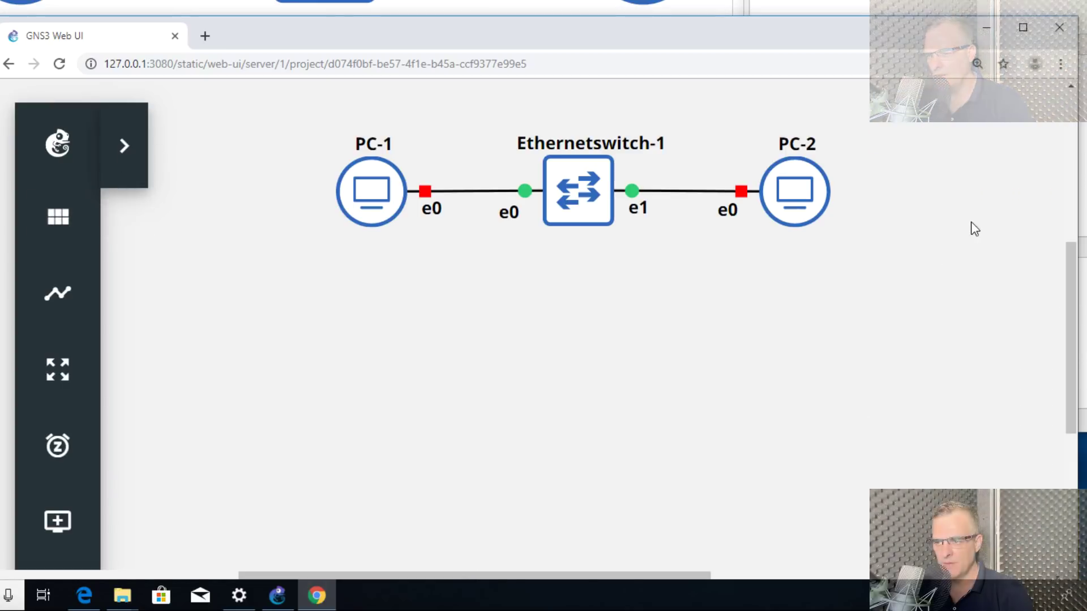
left_click_drag(1079, 263, 1071, 235)
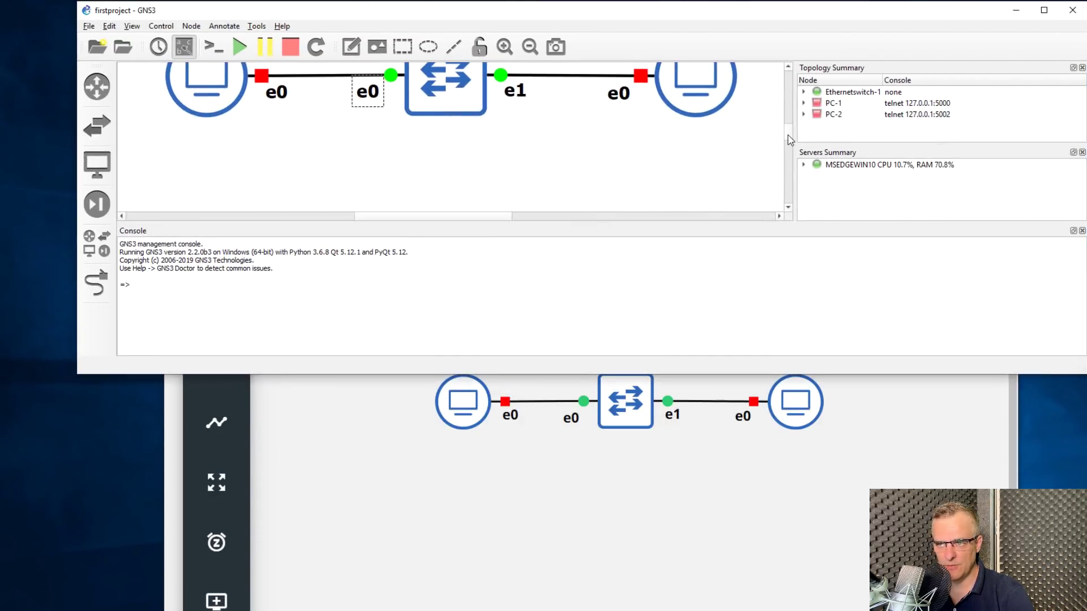
scroll(789, 128, "up", 3)
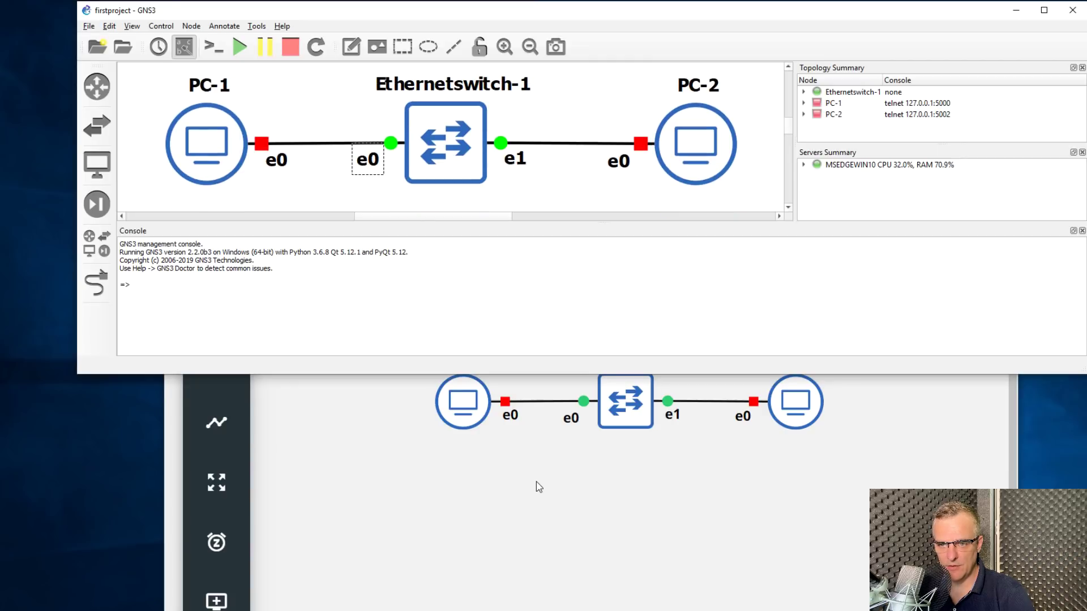
left_click(539, 488)
left_click_drag(489, 220, 434, 345)
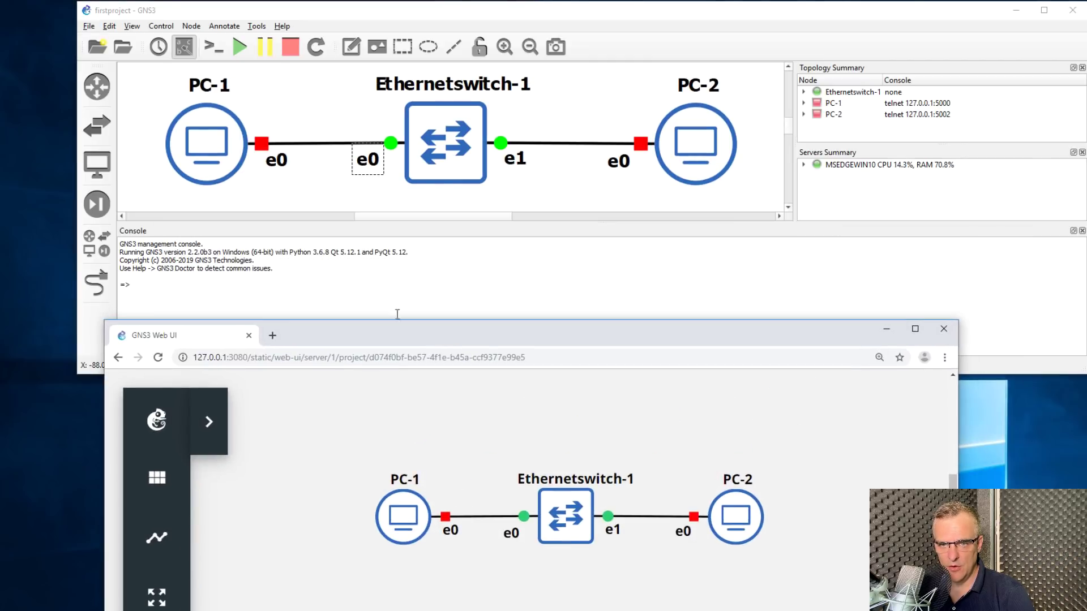
Delete the link between PC-1 and Ethernetswitch-1 in the desktop GNS3 window
left_click(311, 144)
right_click(311, 143)
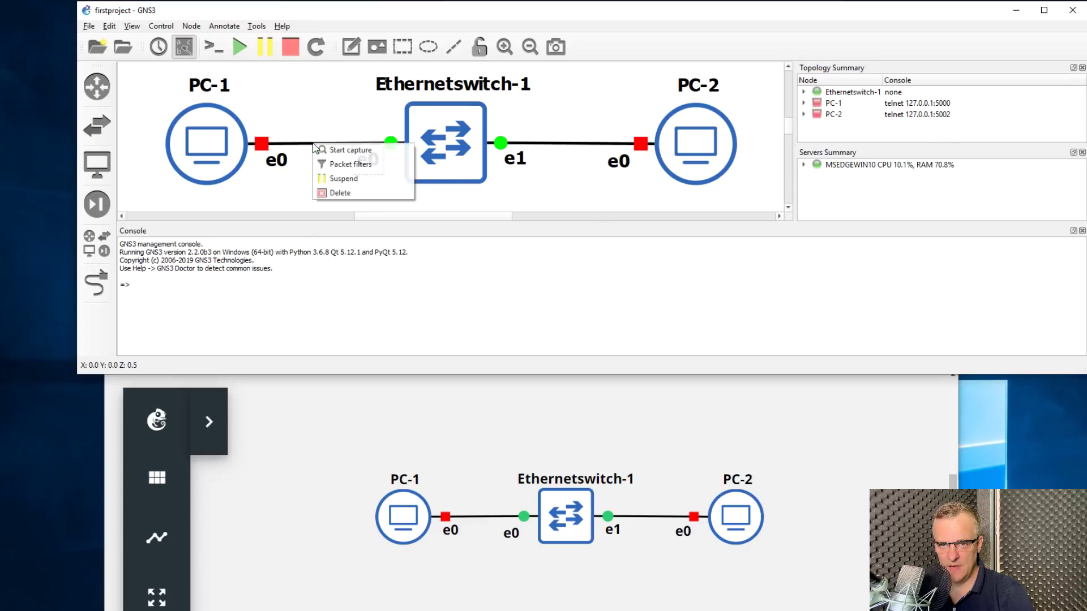
left_click(361, 190)
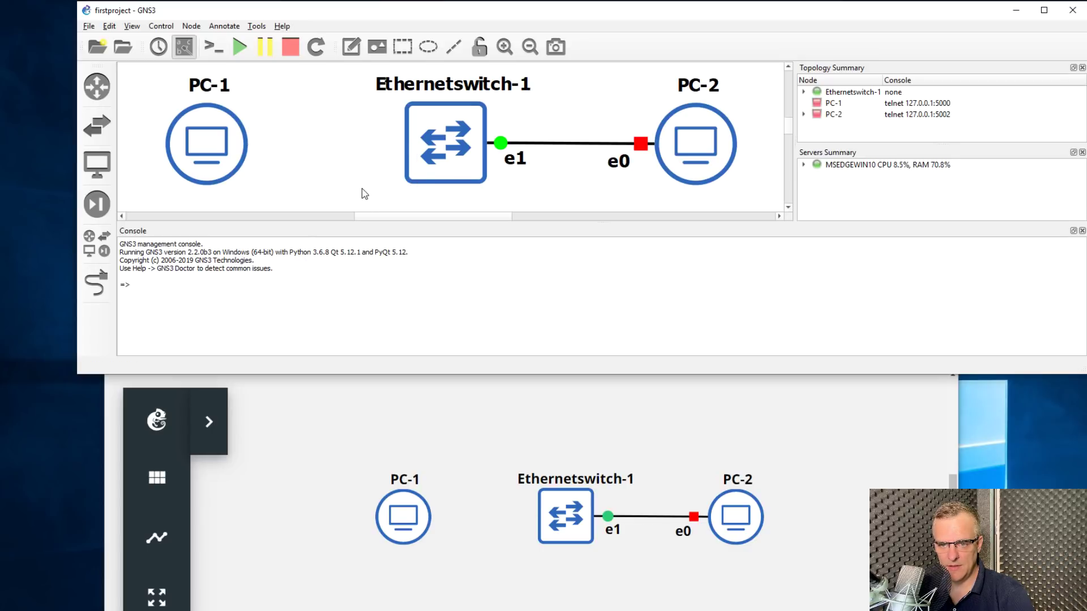
Link Ethernet0 of PC-1 to Ethernet0 of Ethernetswitch-1 in the Web UI
left_click(429, 415)
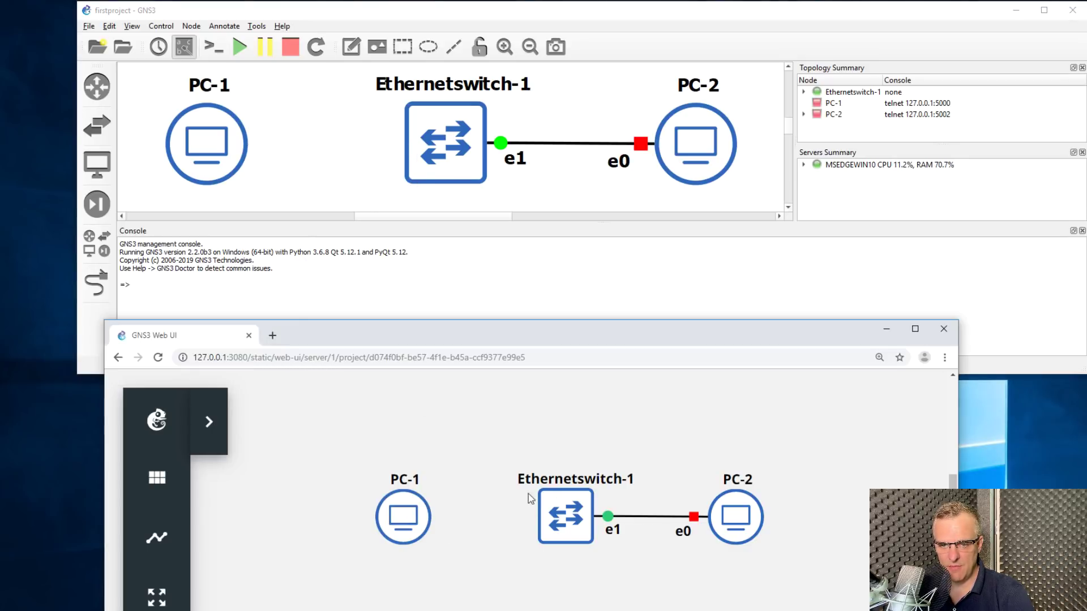
left_click(157, 537)
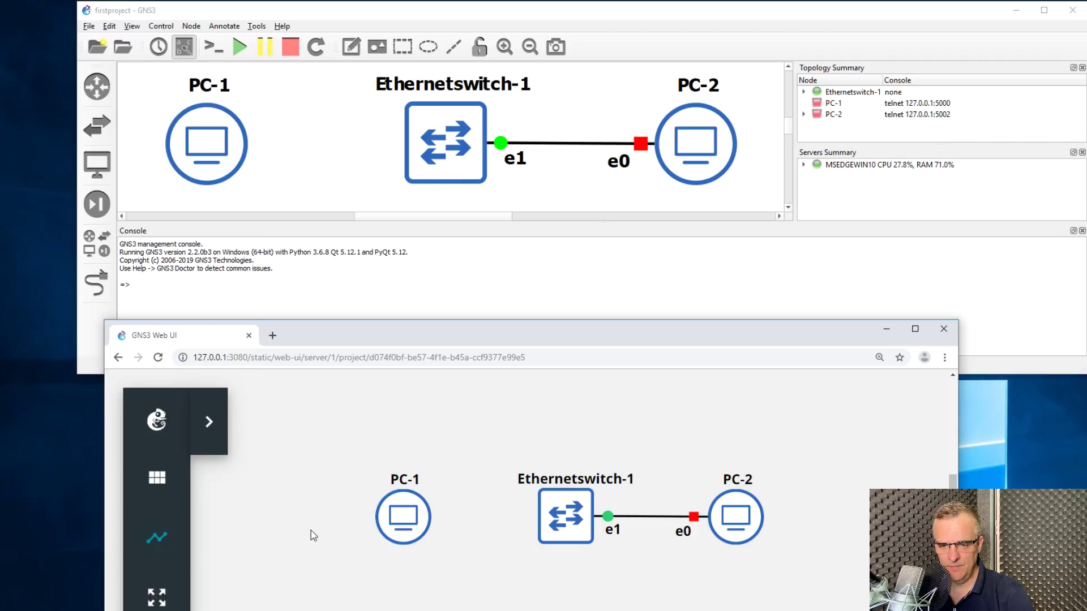
left_click(401, 521)
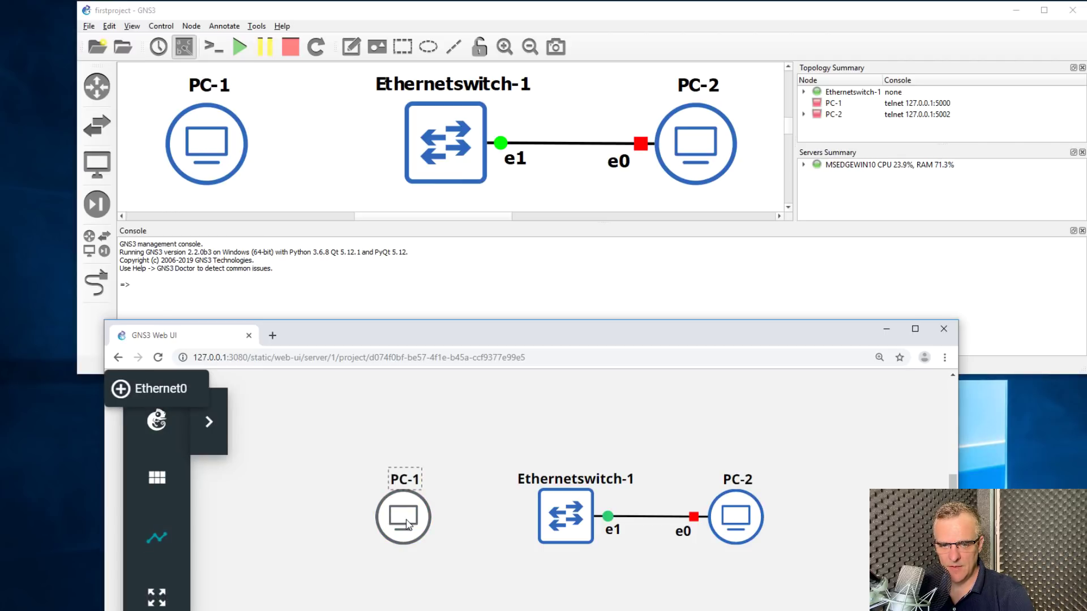
left_click(159, 398)
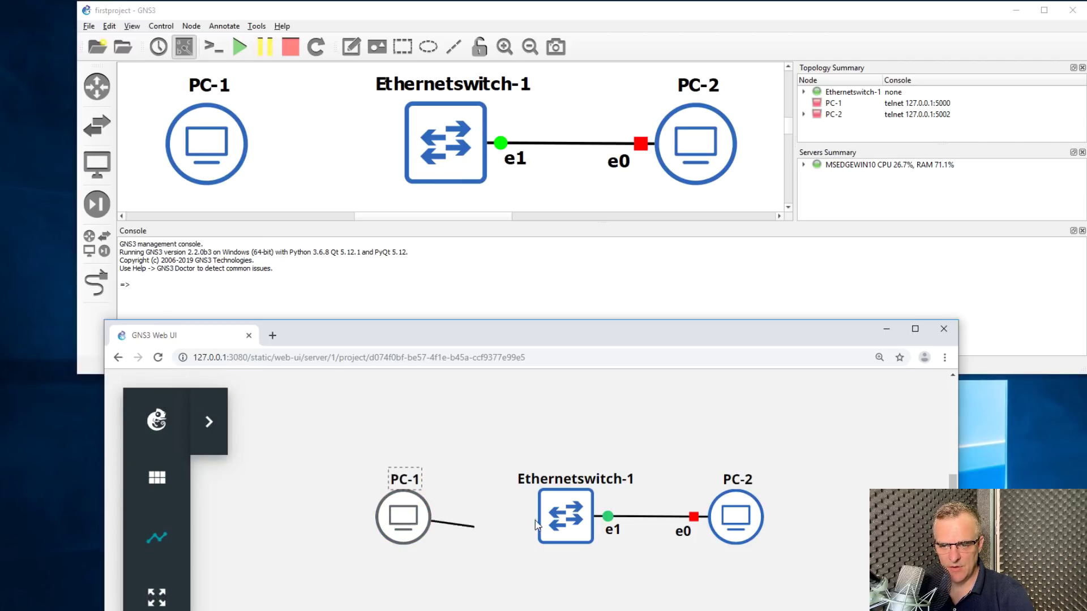
left_click(562, 521)
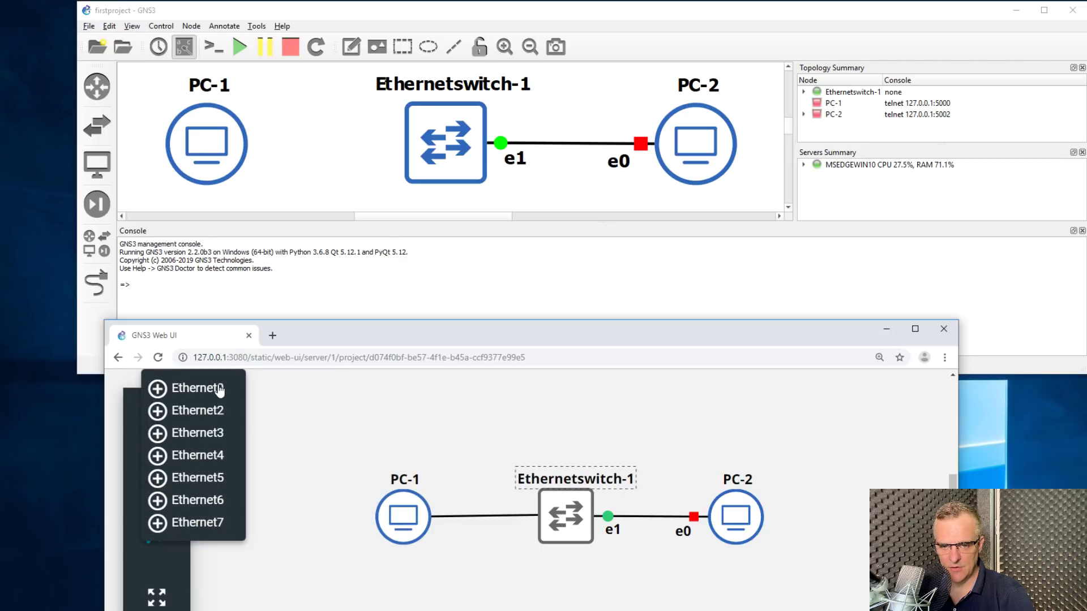
left_click(218, 390)
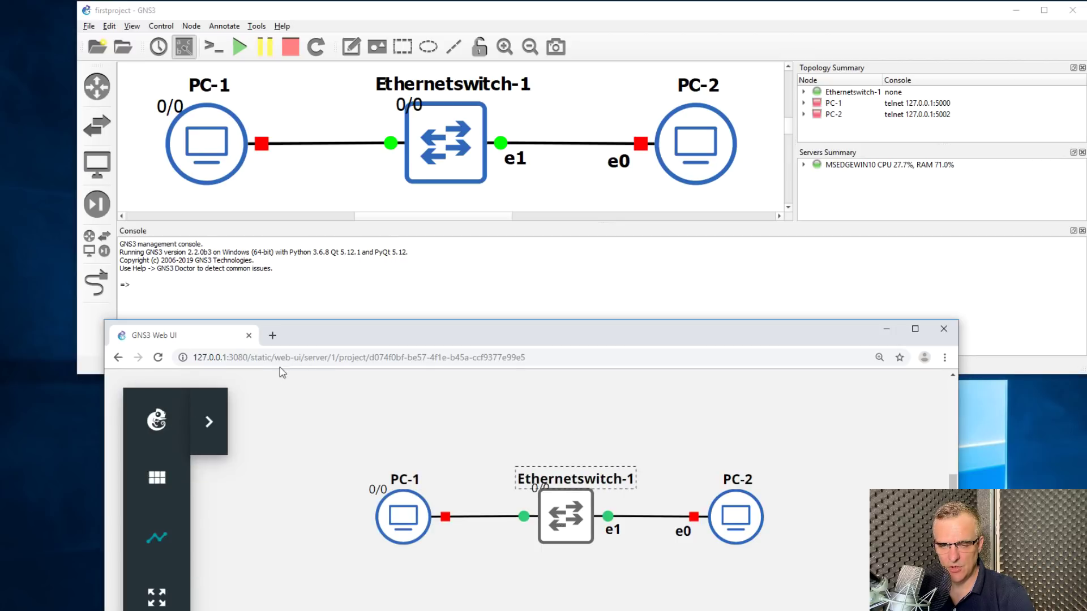
Move the 0/0 interface labels beneath the ends of the PC-1 link and raise the Ethernetswitch-1 name label in the Web UI
left_click_drag(172, 106, 289, 163)
left_click_drag(409, 104, 386, 165)
left_click_drag(540, 490, 540, 418)
left_click_drag(536, 494, 514, 497)
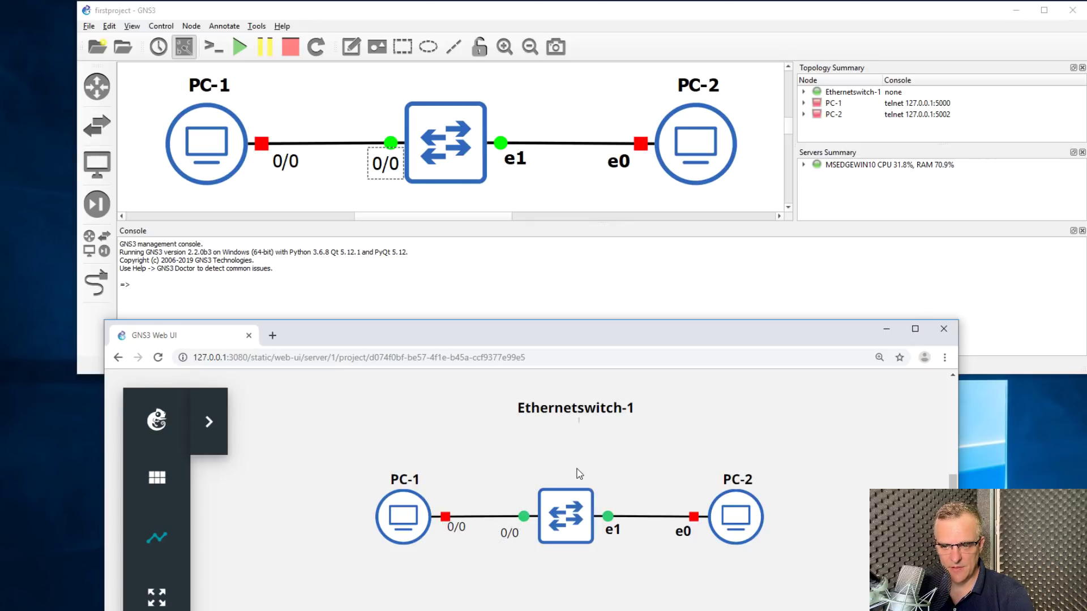
Lower the Ethernetswitch-1 name label closer to the switch in the Web UI and reset the browser zoom to its default
left_click_drag(574, 416, 571, 464)
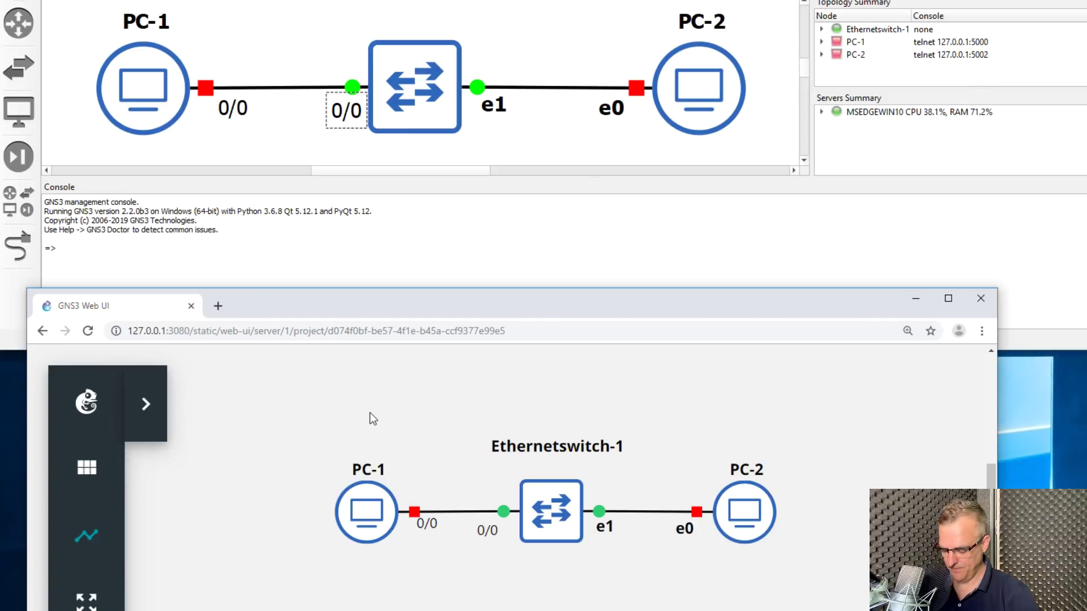
key("ctrl+0")
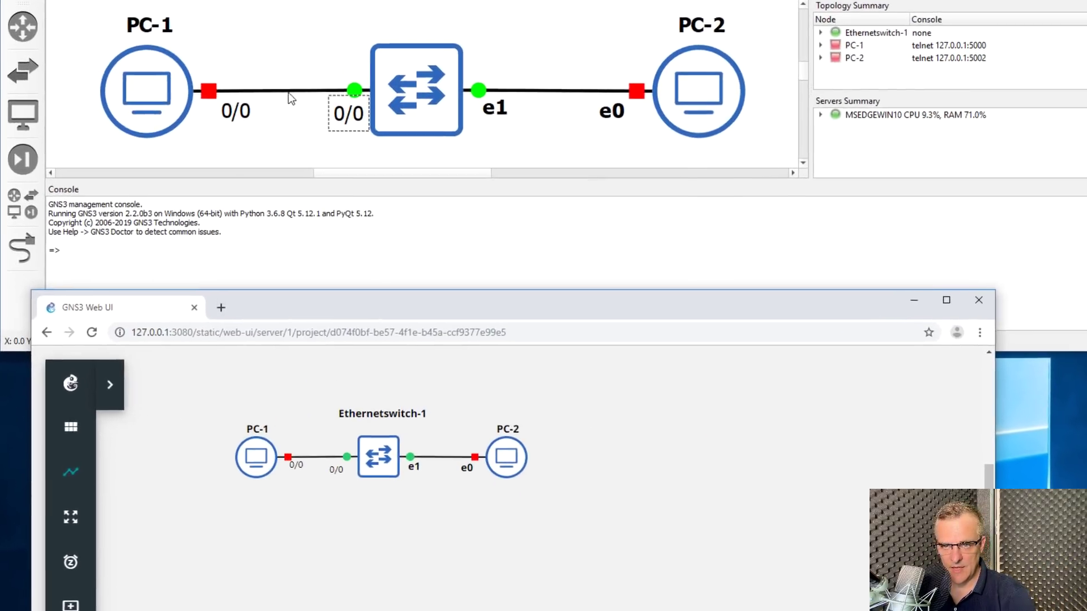
Replace the link between PC-1 and Ethernetswitch-1 in desktop GNS3 with a new one connecting Ethernet0 on both devices
right_click(324, 132)
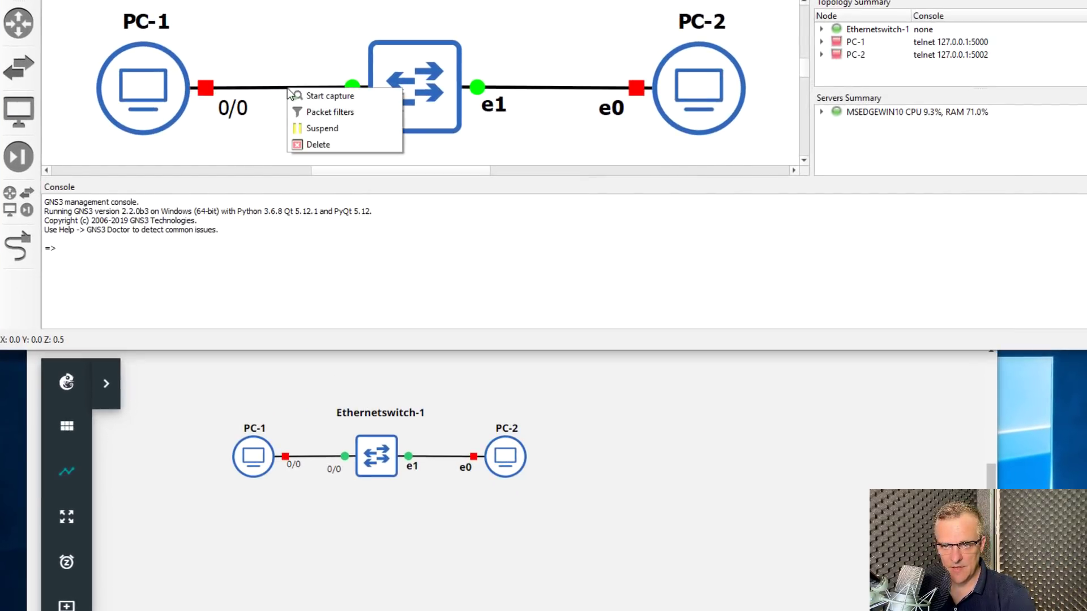
left_click(329, 142)
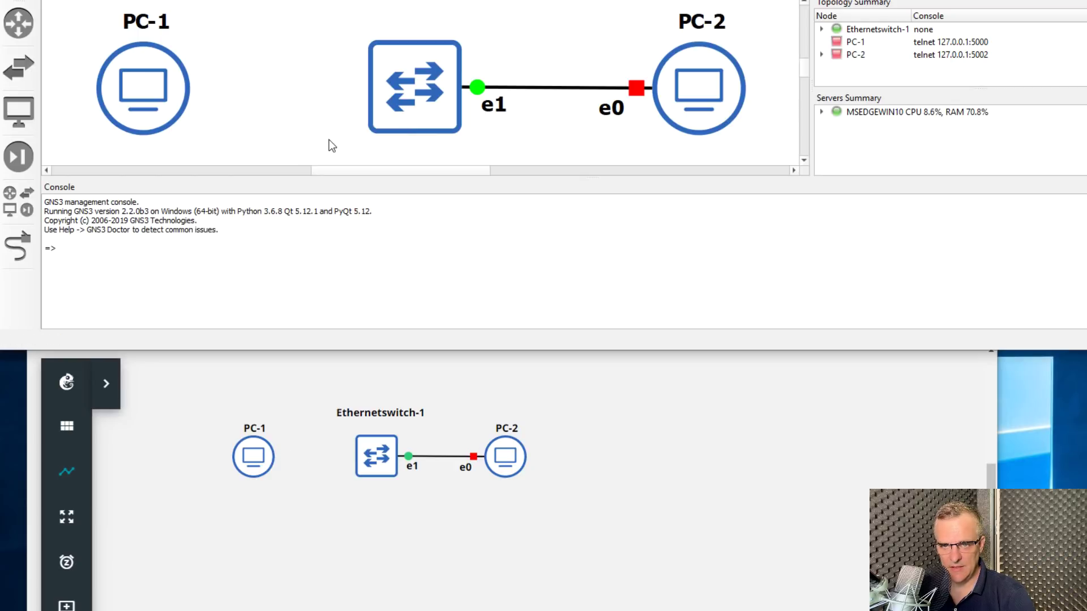
left_click(21, 244)
left_click(169, 76)
left_click(215, 83)
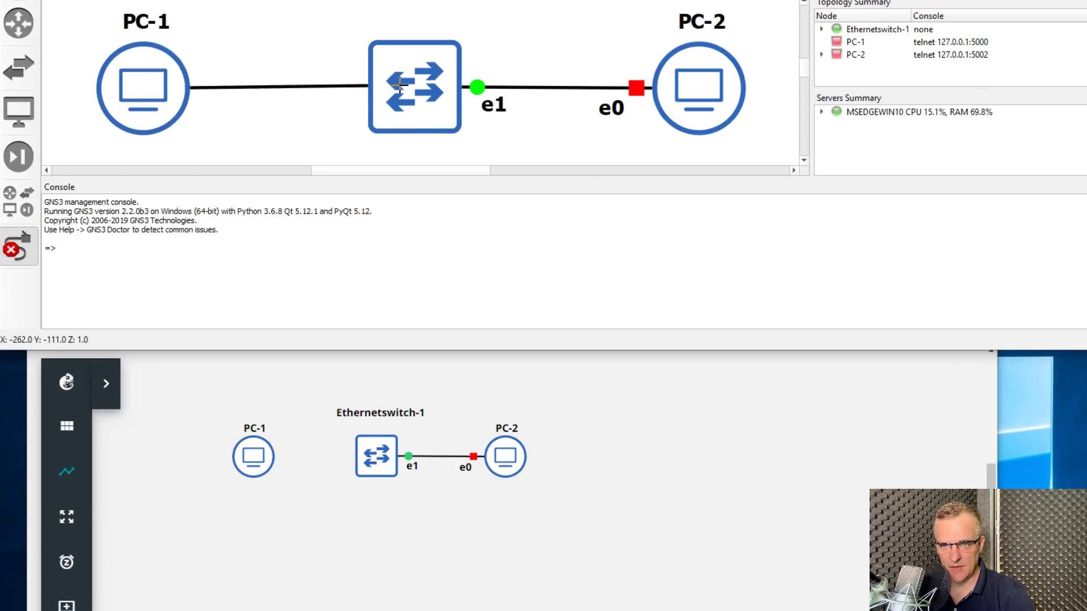
left_click(430, 91)
left_click(447, 99)
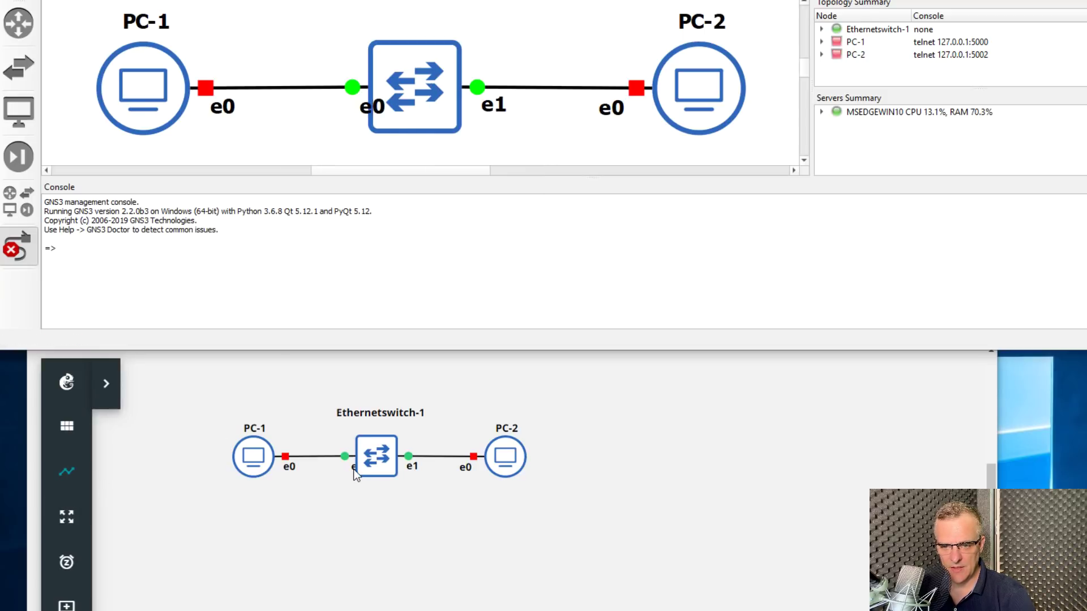
Shift the switch-side e0 label clear of the Ethernetswitch-1 icon in the Web UI, then raise the browser window and enlarge its page
left_click(332, 470)
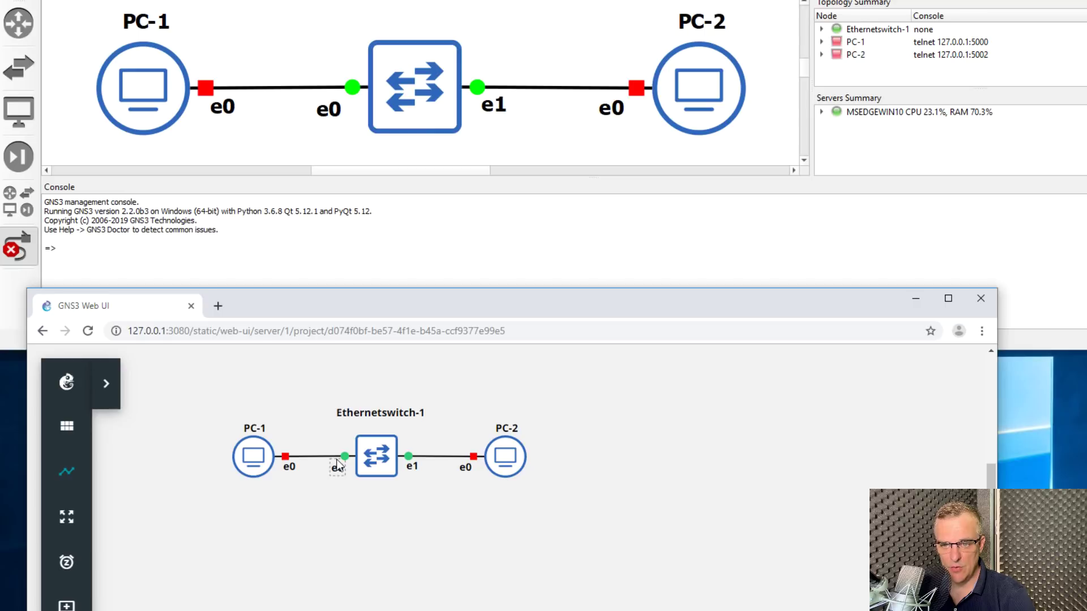
left_click_drag(304, 310, 287, 180)
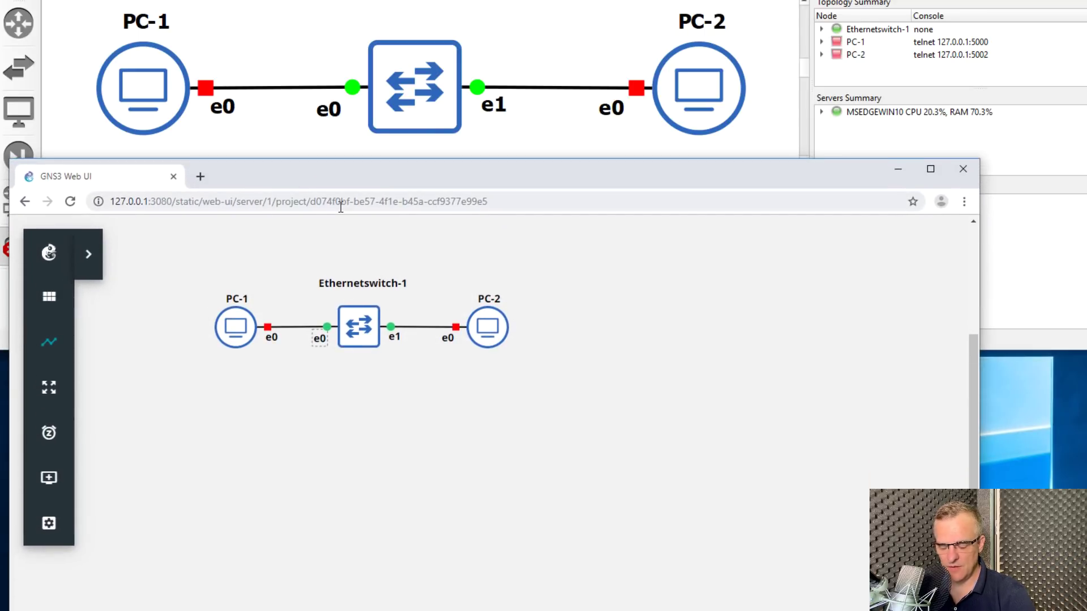
key("ctrl+plus")
key("ctrl+plus")
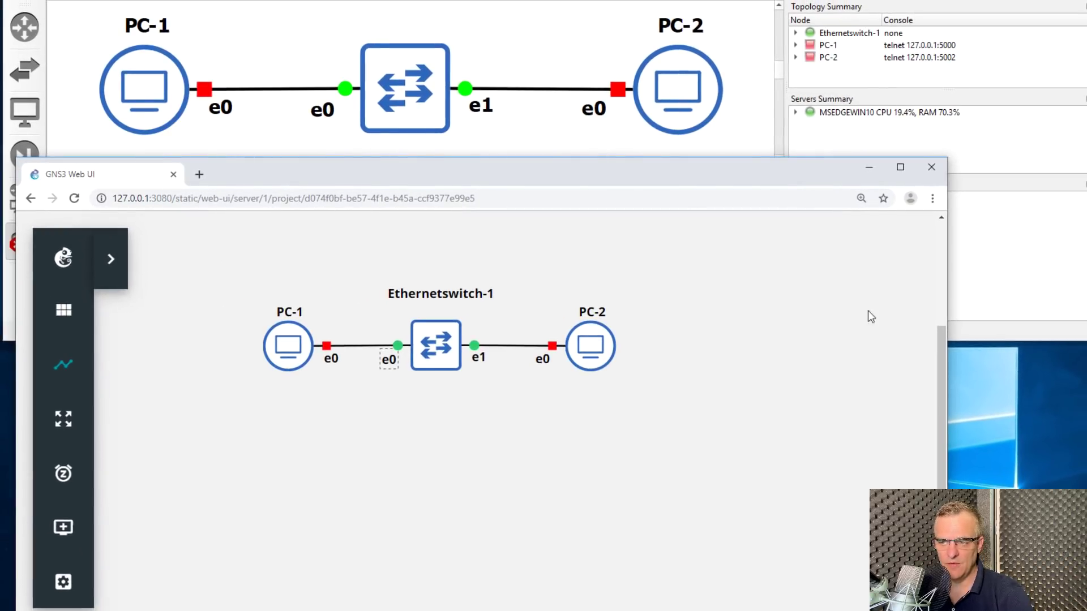
mouse_move(940, 336)
left_mouse_down()
mouse_move(940, 294)
mouse_move(940, 320)
left_mouse_up()
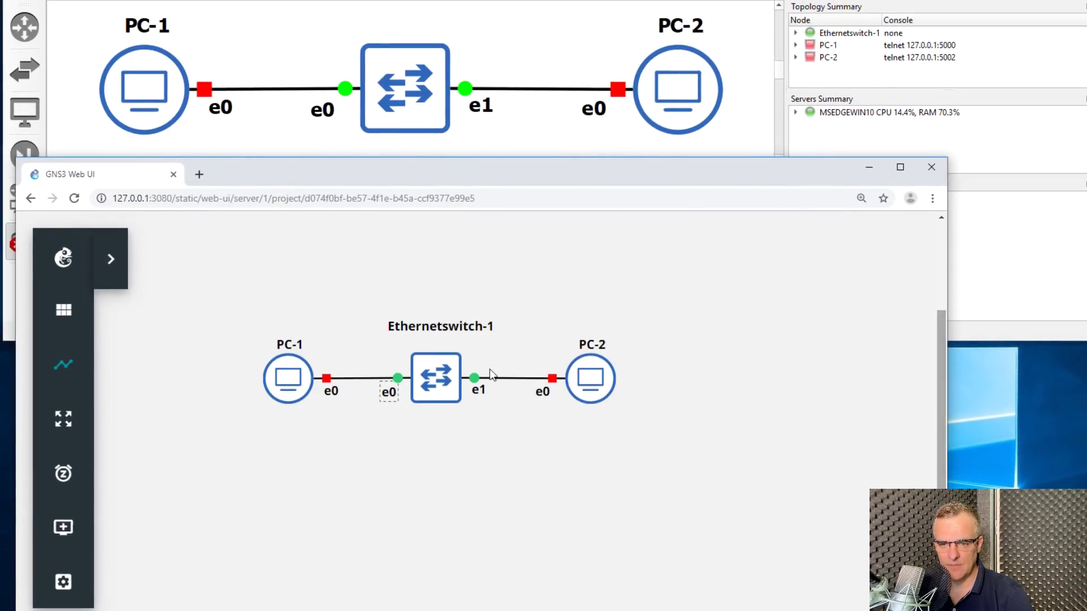
Start all nodes from the Web UI and check their link status in the desktop GNS3 topology
left_click(113, 259)
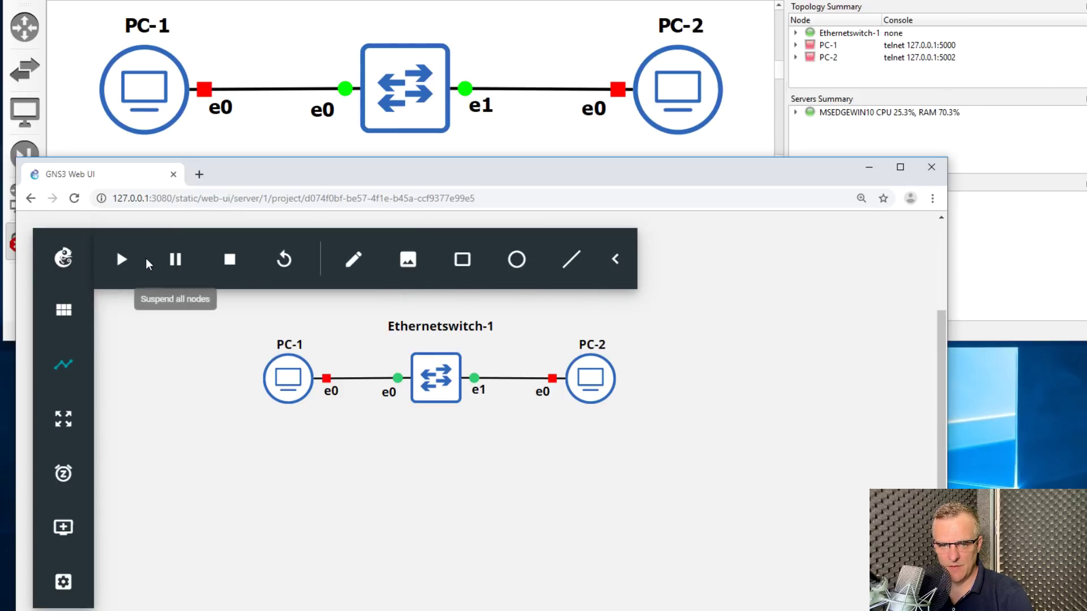
left_click(126, 260)
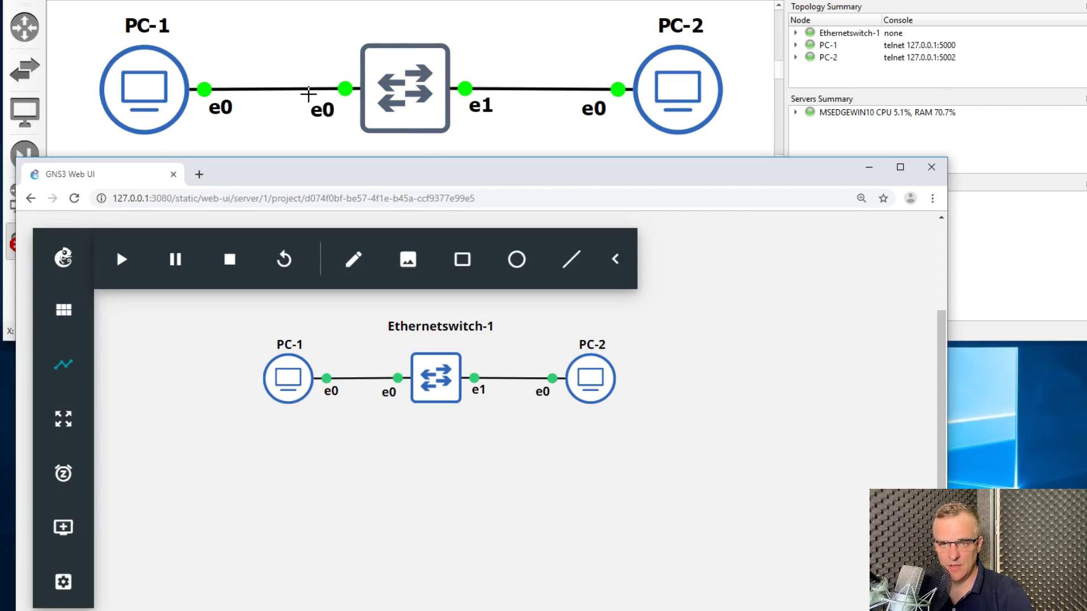
left_click(8, 267)
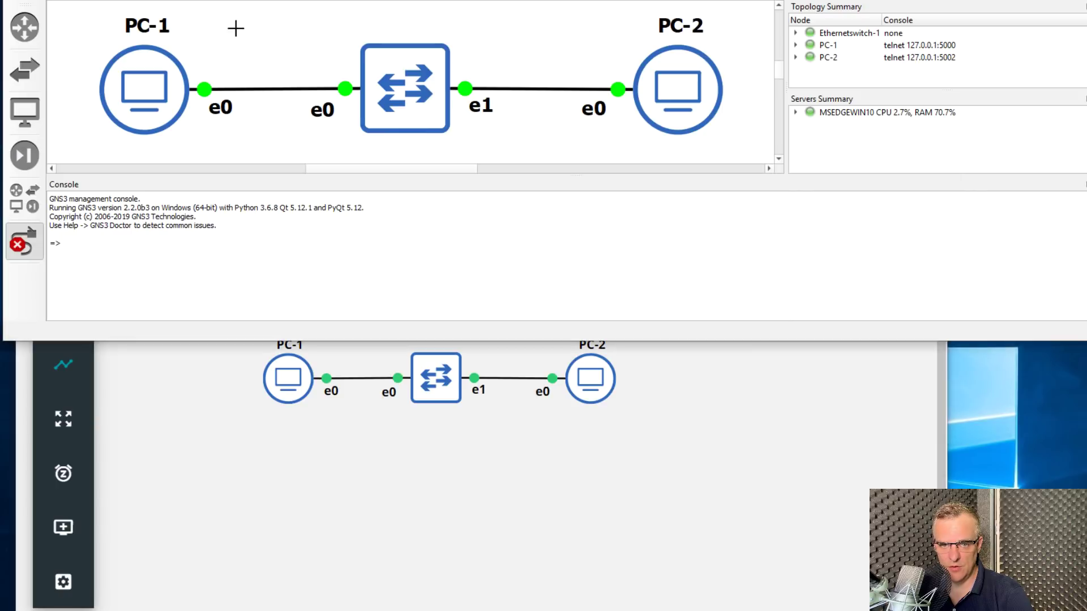
left_click(222, 426)
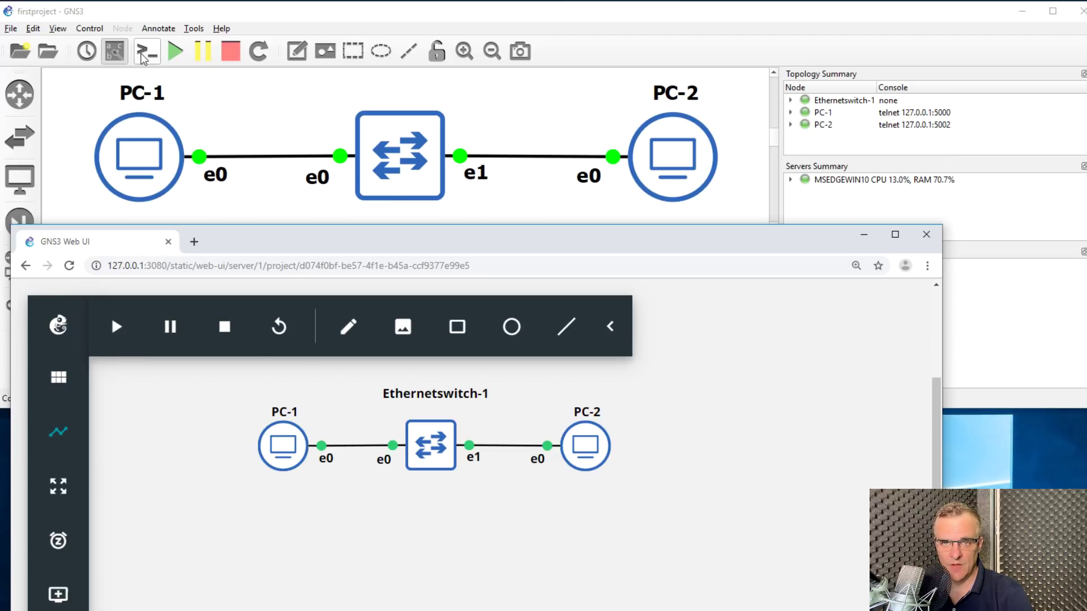
Open the consoles of all nodes from desktop GNS3 and place the PC-1 and PC-2 PuTTY windows side by side
left_click(143, 54)
left_click_drag(276, 156, 768, 148)
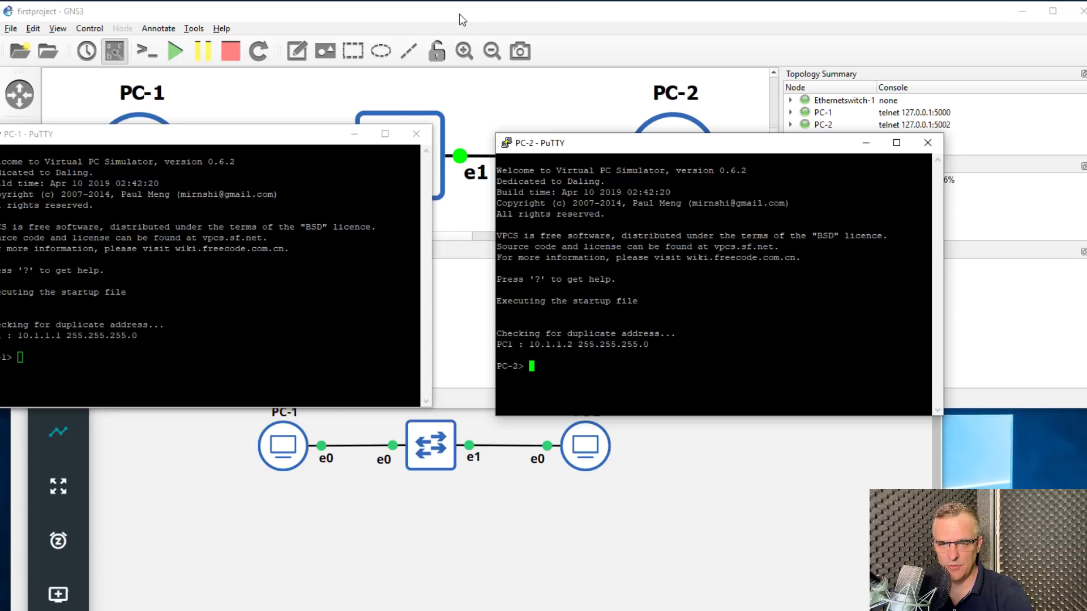
left_click_drag(340, 135, 284, 203)
left_click_drag(693, 134, 776, 211)
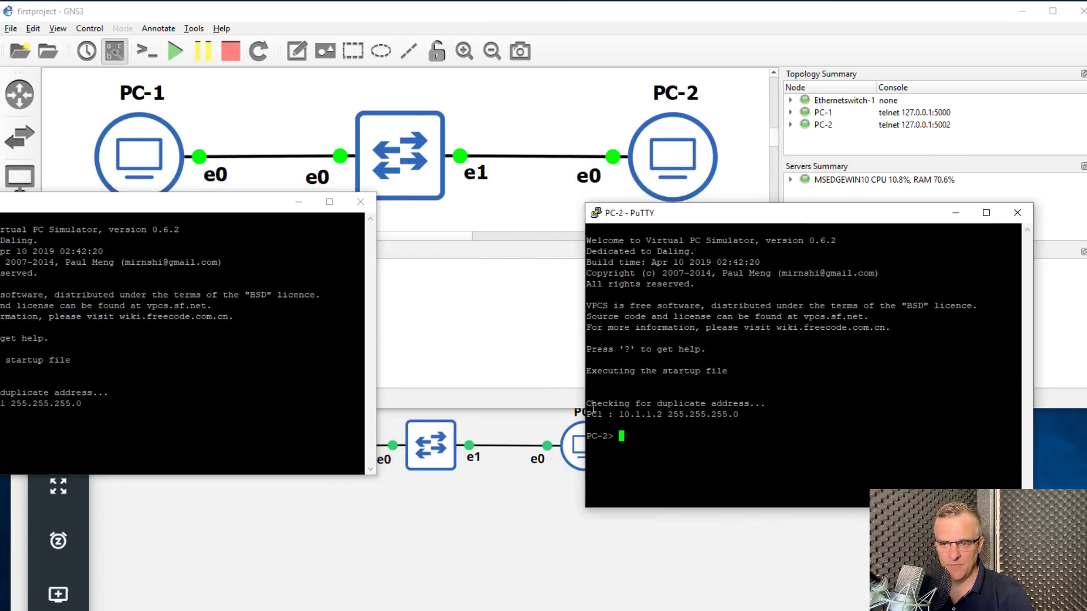
Draw a horizontal line below the topology in the Web UI
key("alt+Tab")
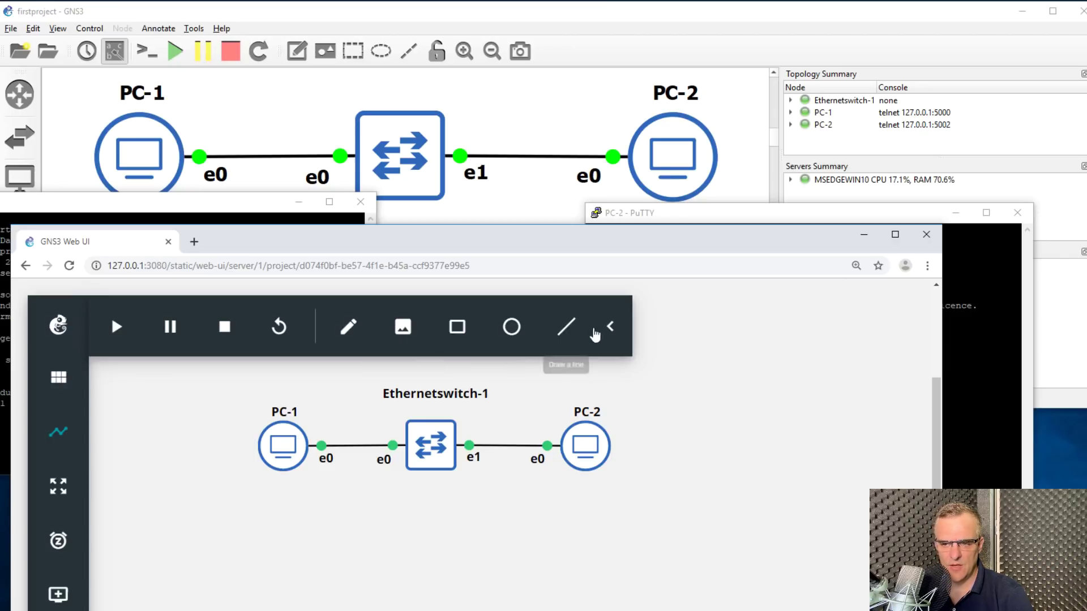
left_click(569, 330)
left_click_drag(294, 520, 569, 531)
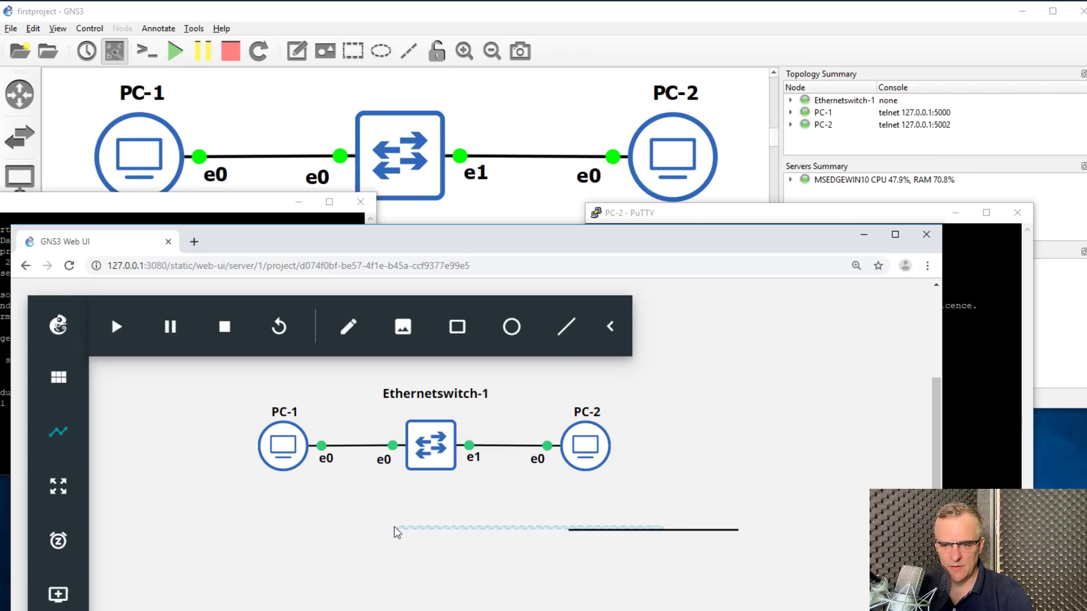
Move the drawn line beneath Ethernetswitch-1 in desktop GNS3 and compare its position in the Web UI
left_click(623, 57)
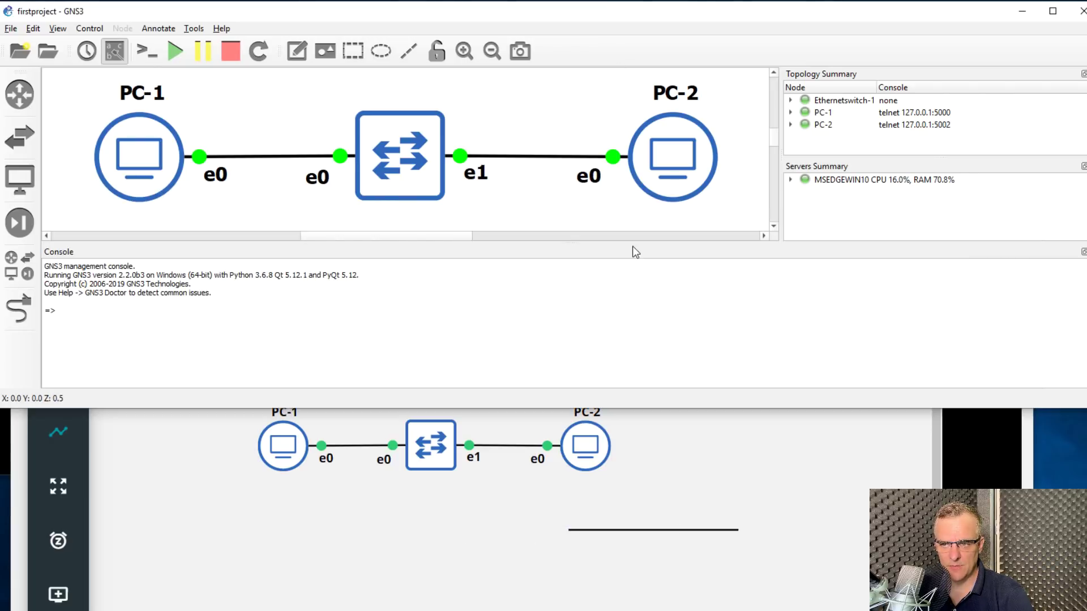
left_click(770, 171)
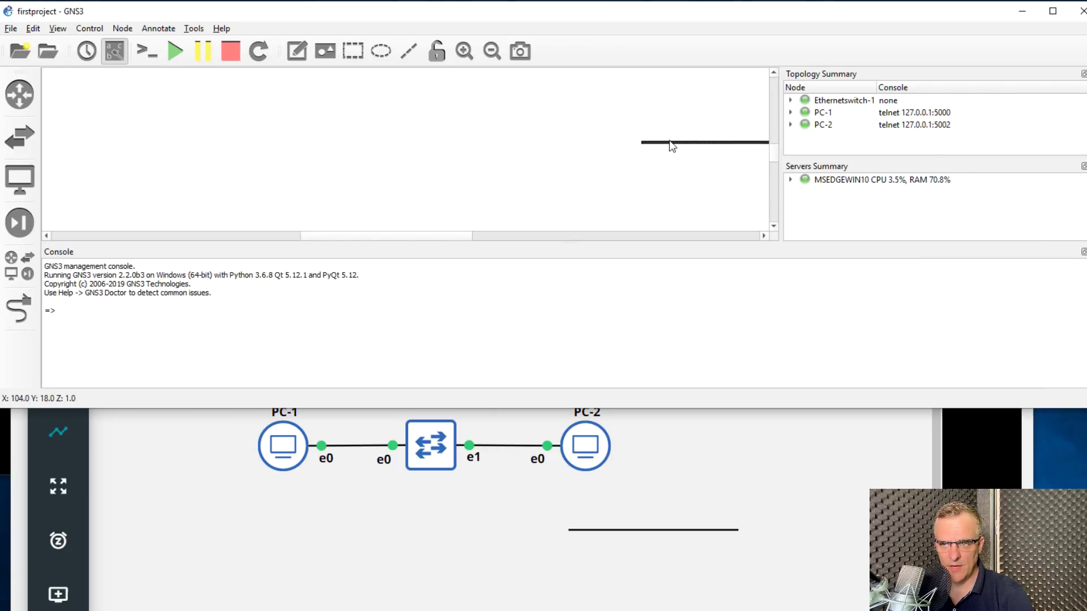
left_click(698, 141)
mouse_move(711, 141)
left_mouse_down()
mouse_move(374, 124)
mouse_move(315, 108)
left_mouse_up()
scroll(381, 138, "up", 2)
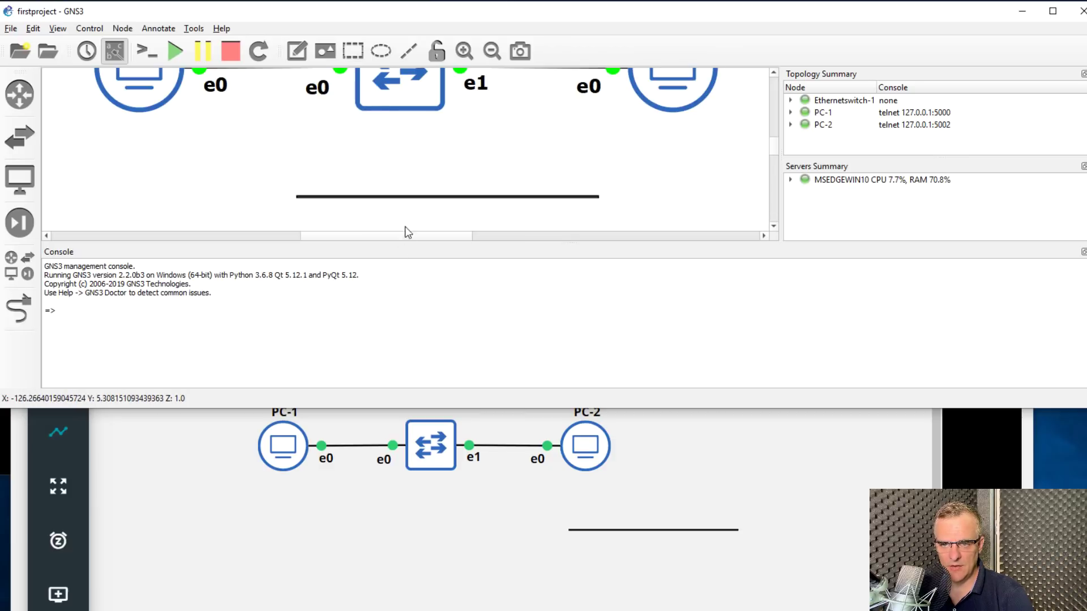
left_click_drag(398, 197, 355, 176)
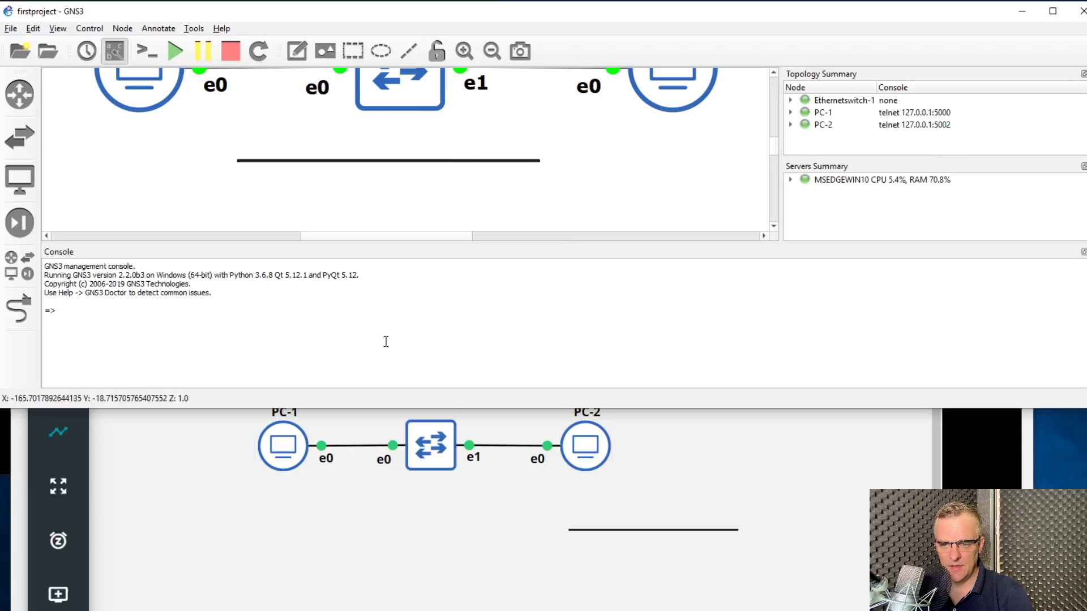
left_click(471, 602)
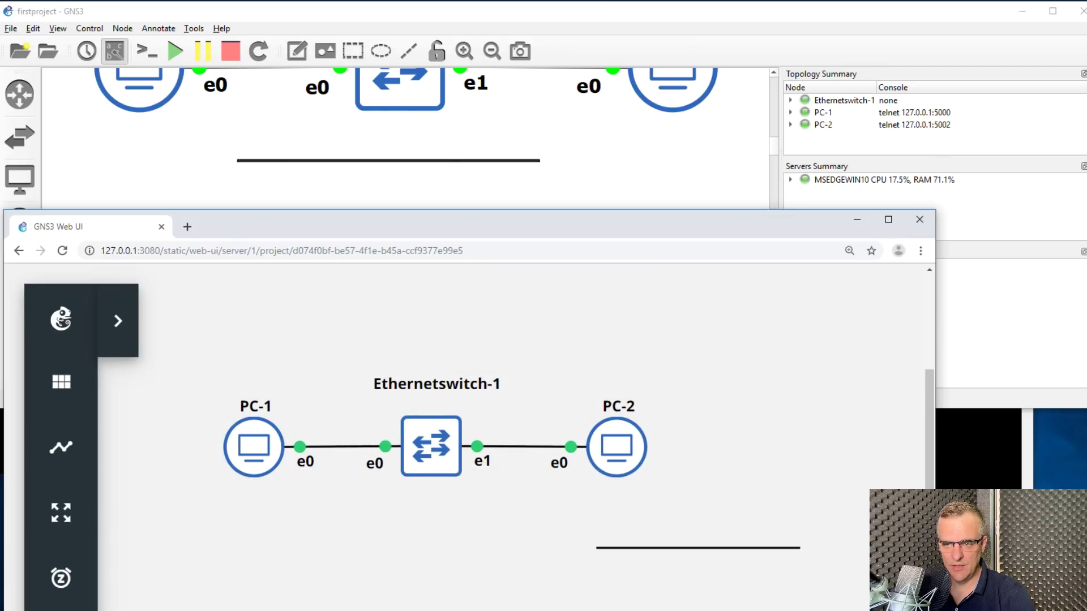
Delete the drawn line in desktop GNS3 and return to the Web UI
right_click(466, 161)
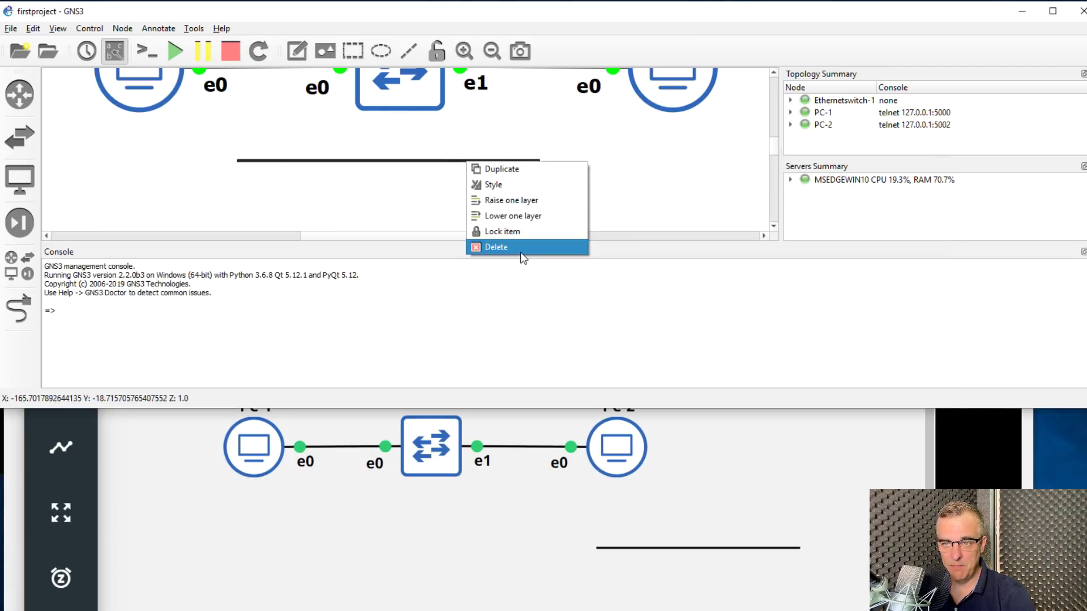
left_click(487, 247)
left_click(460, 530)
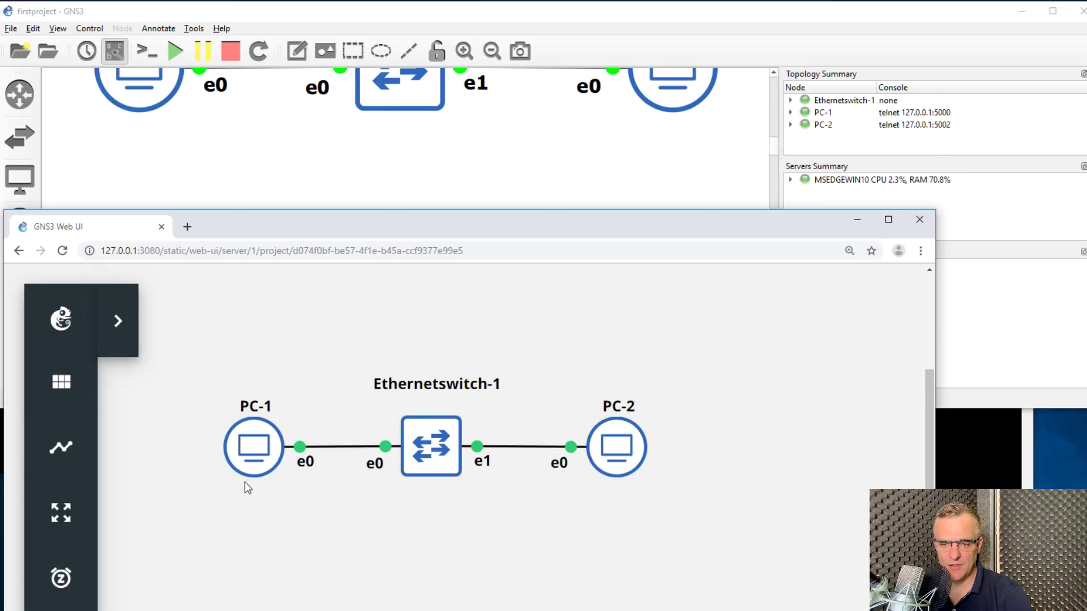
Stop PC-1 and PC-2 individually from the Web UI, checking PC-1's status in the desktop topology
right_click(247, 450)
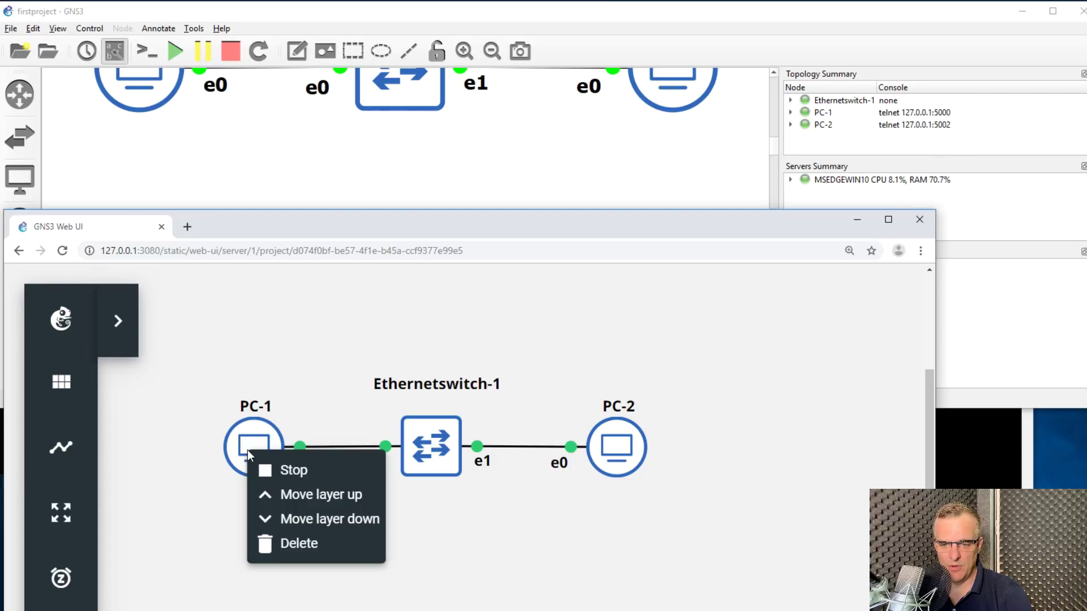
left_click(290, 471)
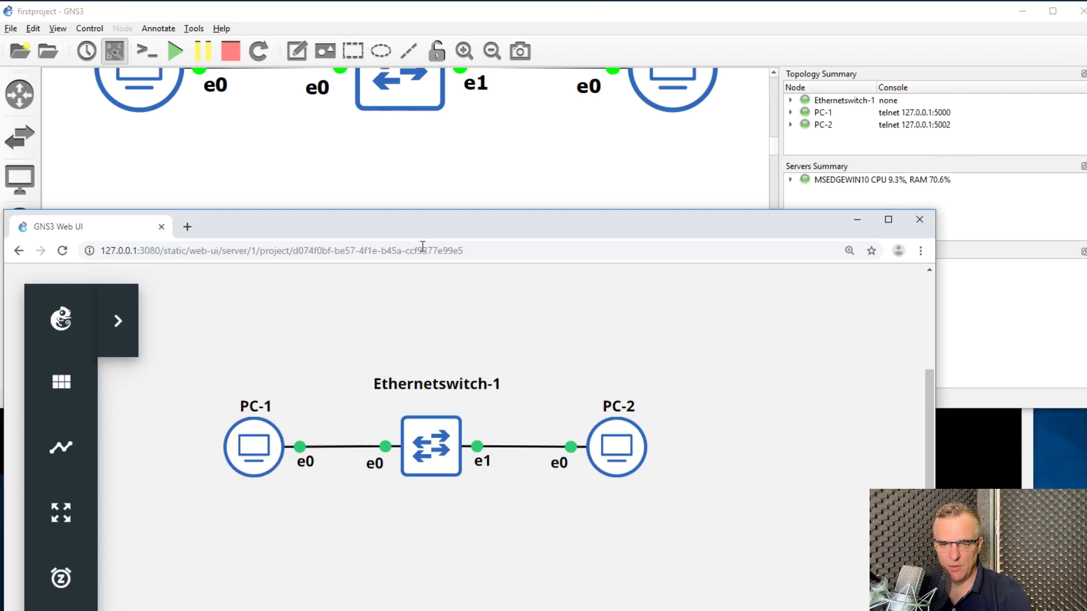
left_click(781, 143)
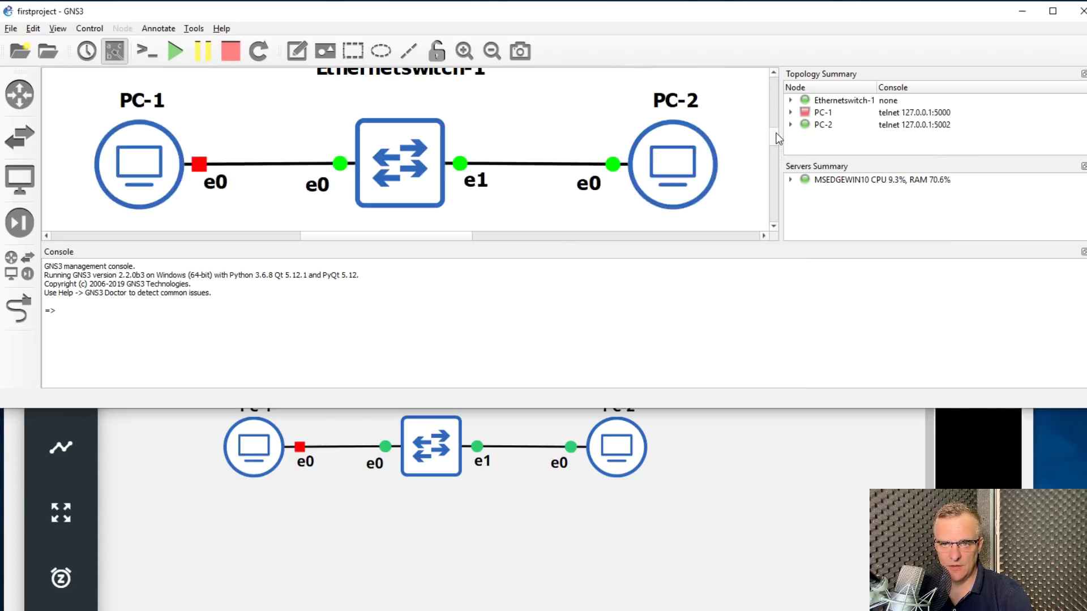
left_click(585, 501)
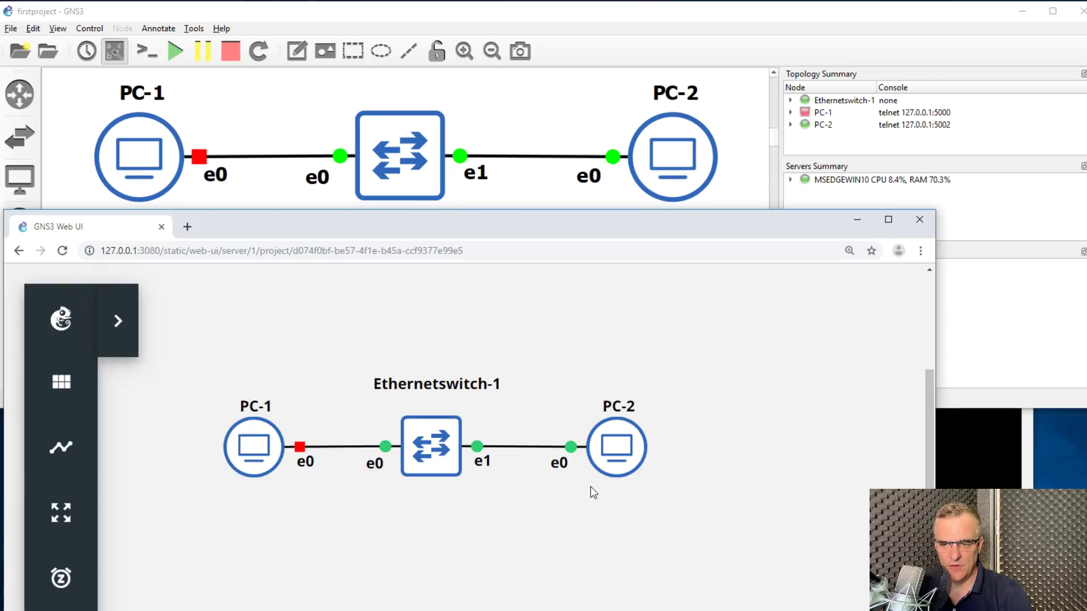
right_click(619, 443)
left_click(657, 455)
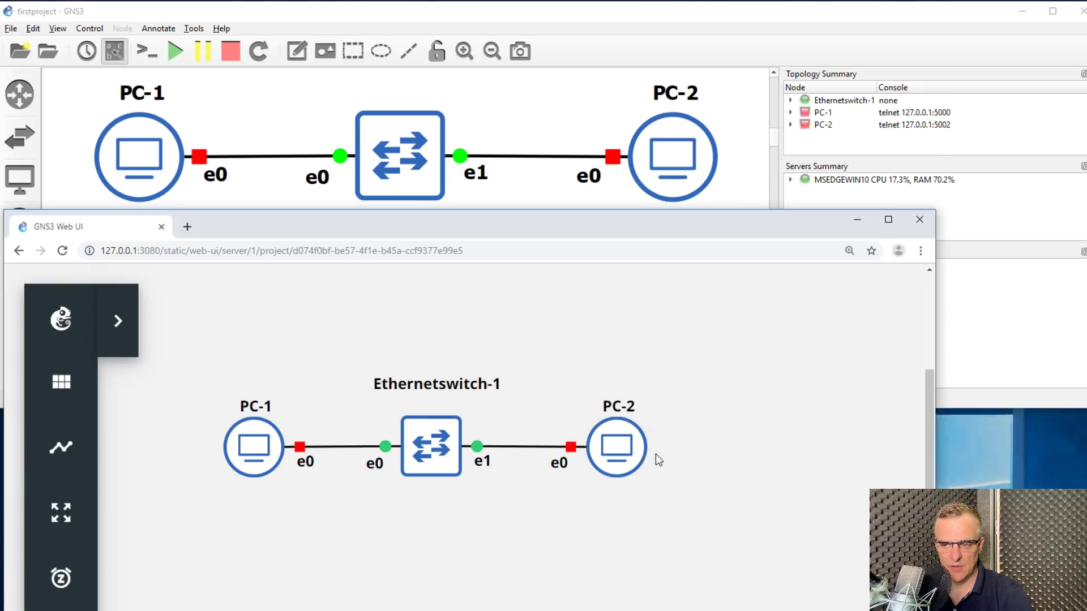
Start PC-1 and PC-2 individually again from the Web UI
right_click(274, 448)
left_click(310, 462)
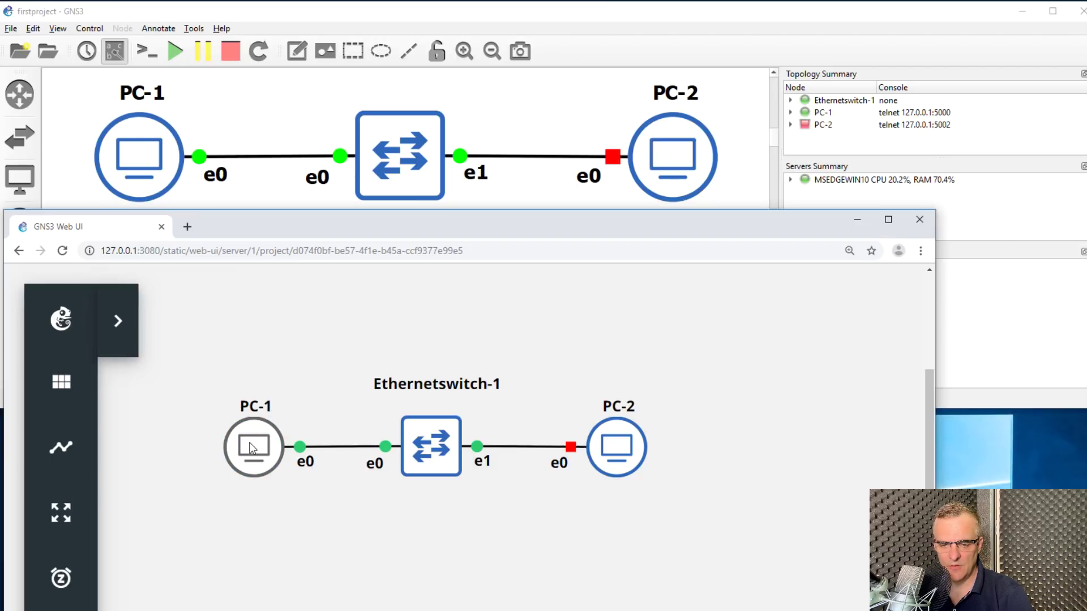
right_click(644, 447)
left_click(652, 461)
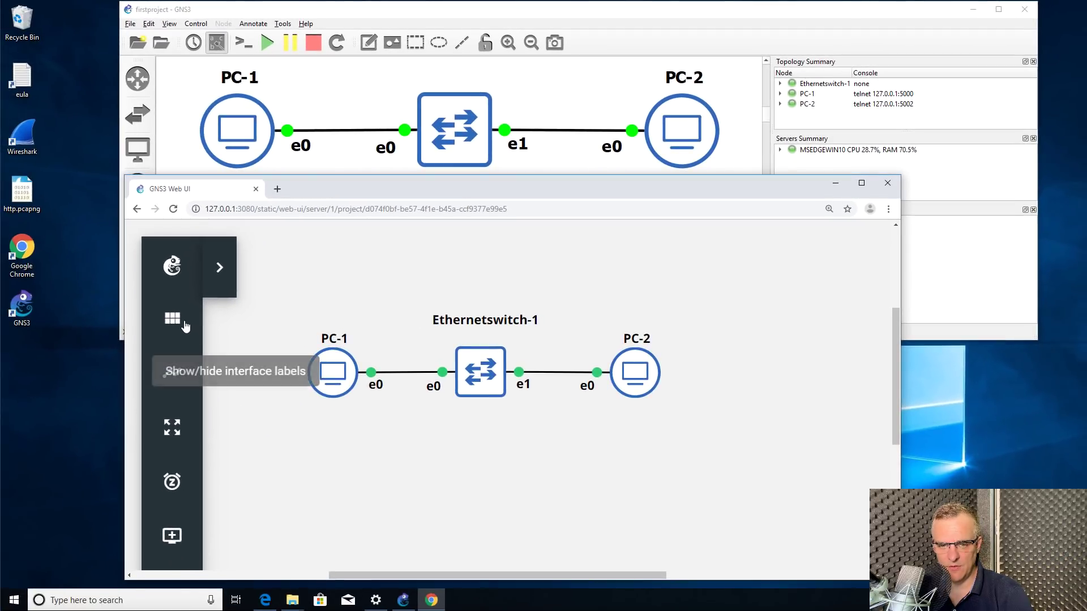
Add a VPCS node to the Web UI topology and place it below the link between PC-1 and Ethernetswitch-1
left_click(173, 536)
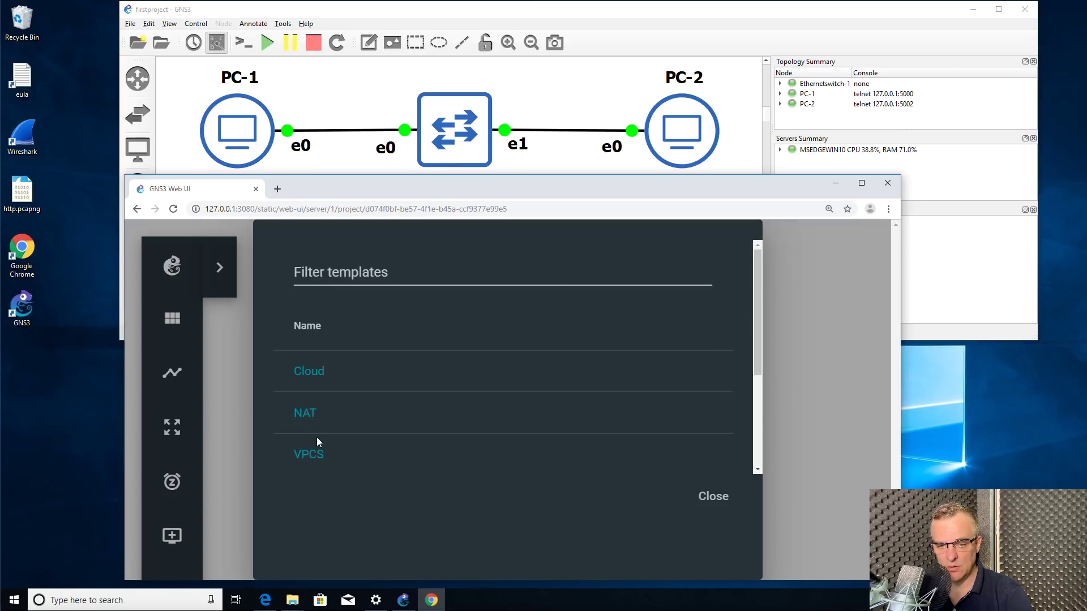
left_click(316, 454)
left_click_drag(532, 474, 393, 475)
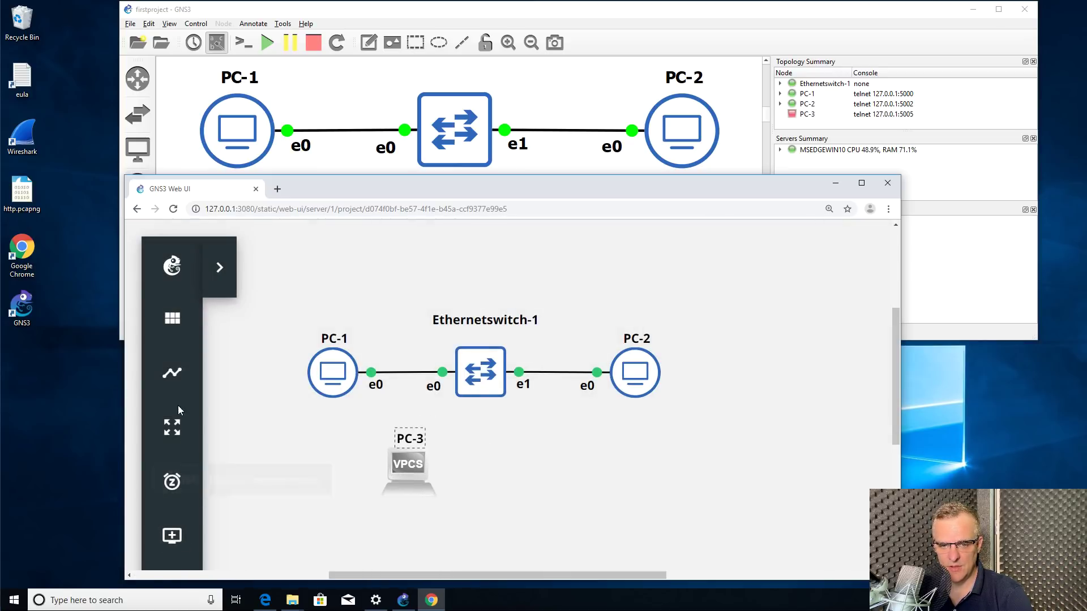
Link PC-3's Ethernet0 to port Ethernet2 of Ethernetswitch-1 in the Web UI topology
left_click(172, 373)
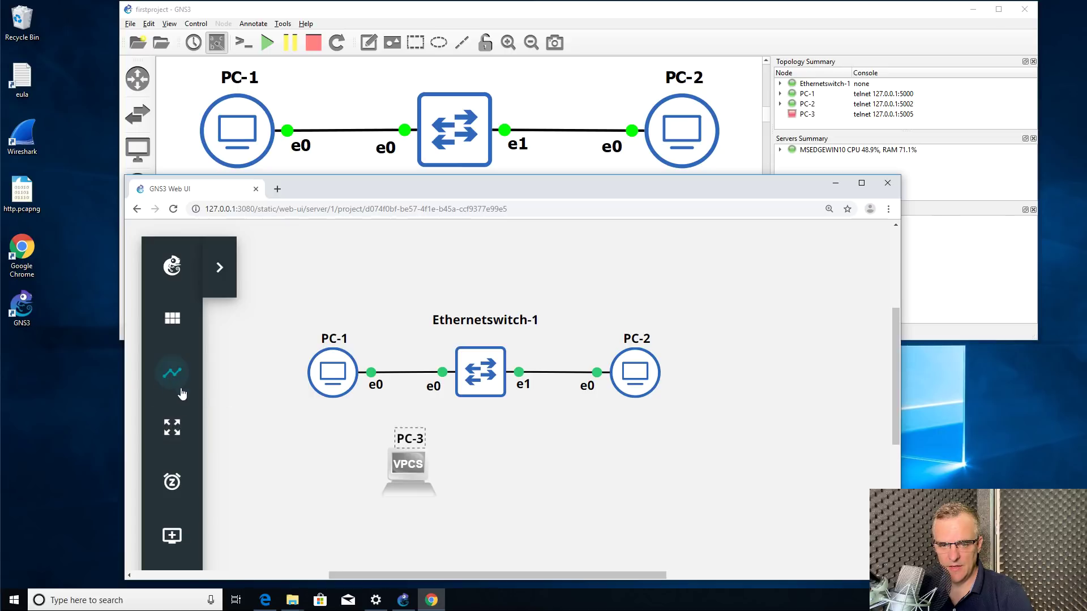
left_click(416, 470)
left_click(180, 282)
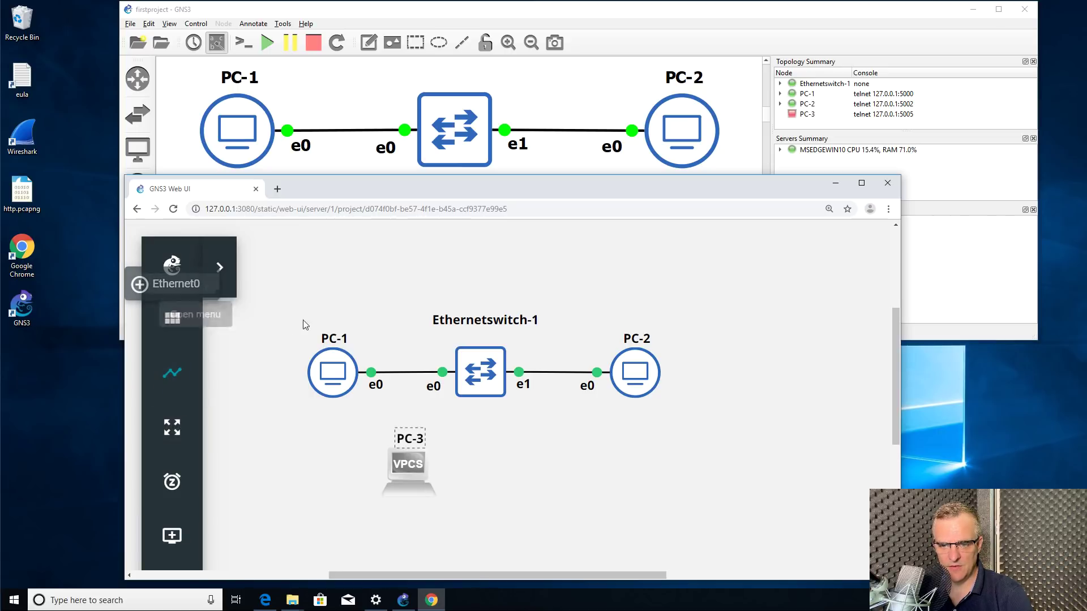
left_click(484, 381)
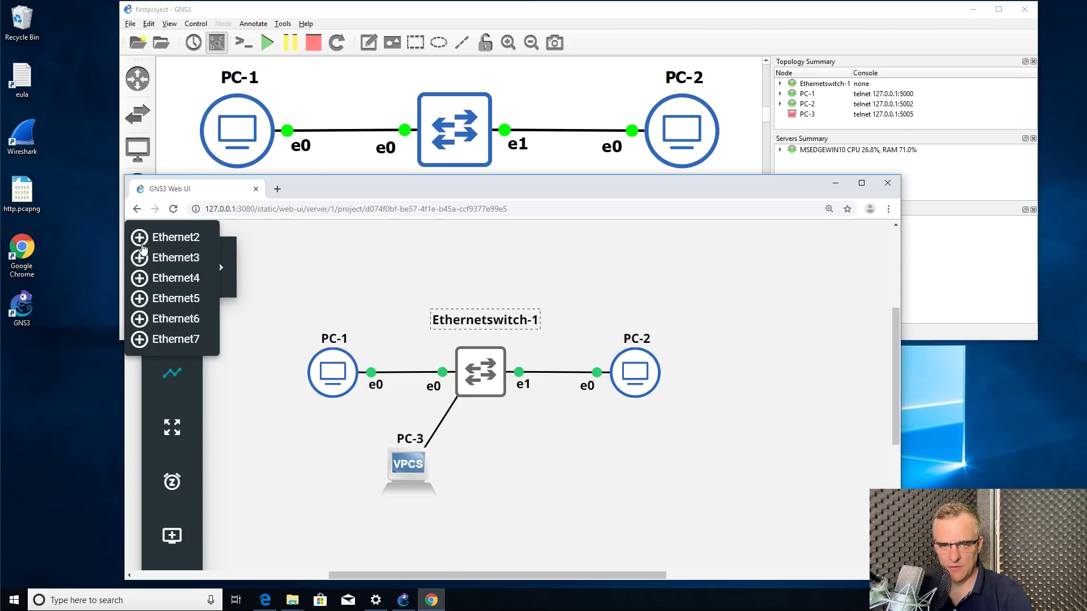
left_click(173, 237)
In desktop GNS3, move the 0/2 and 0/0 interface labels beside the PC-3 link, then return to the Web UI
left_click(586, 29)
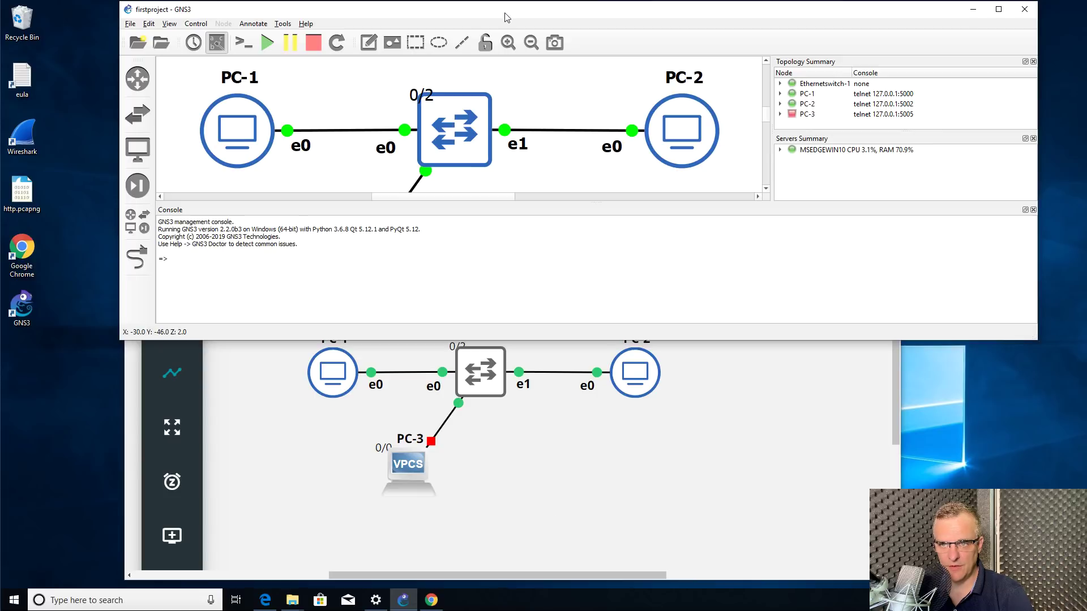
left_click(531, 42)
left_click_drag(1034, 340, 1052, 442)
left_click_drag(443, 305, 444, 396)
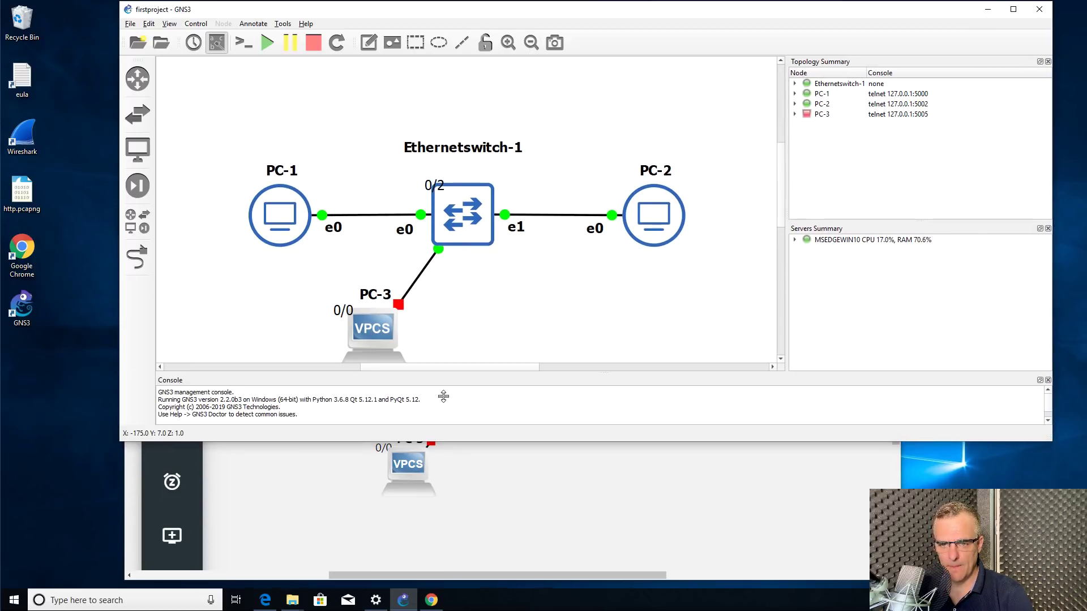
scroll(785, 186, "down", 4)
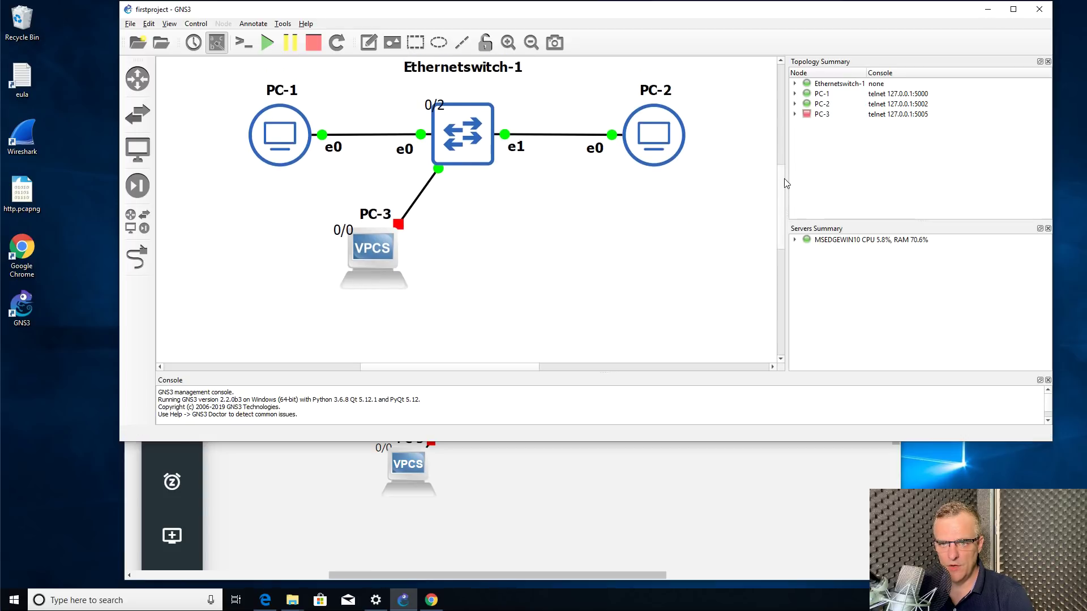
left_click_drag(425, 110, 446, 194)
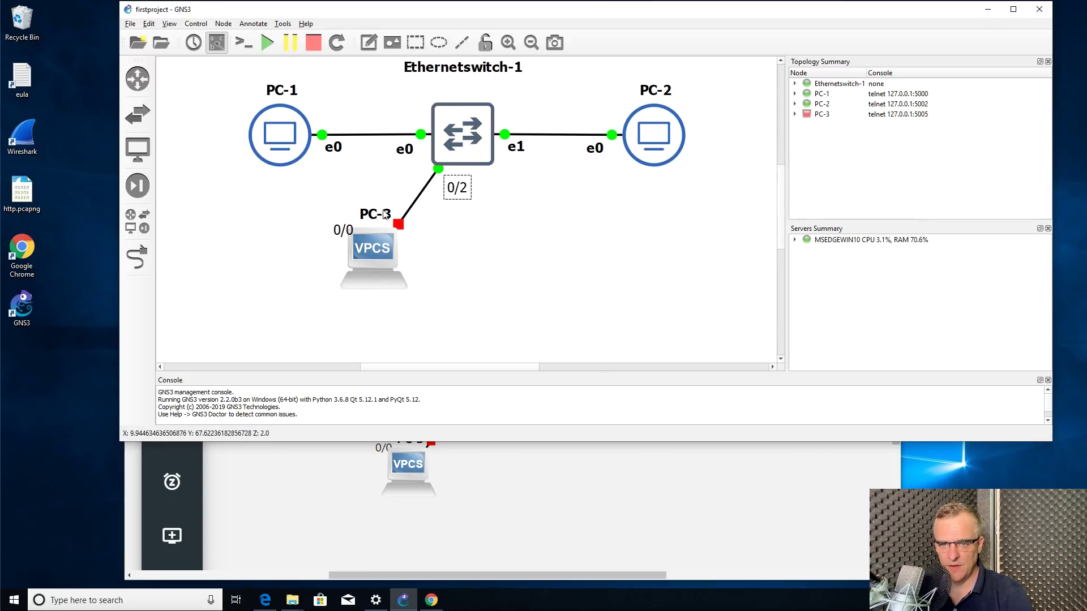
left_click_drag(343, 230, 433, 230)
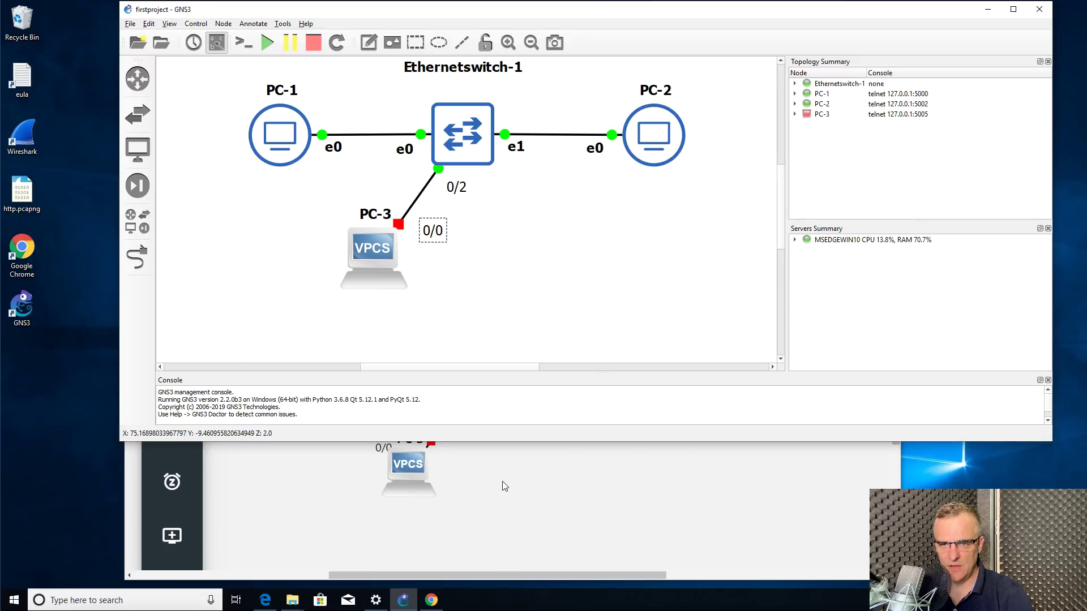
left_click(501, 481)
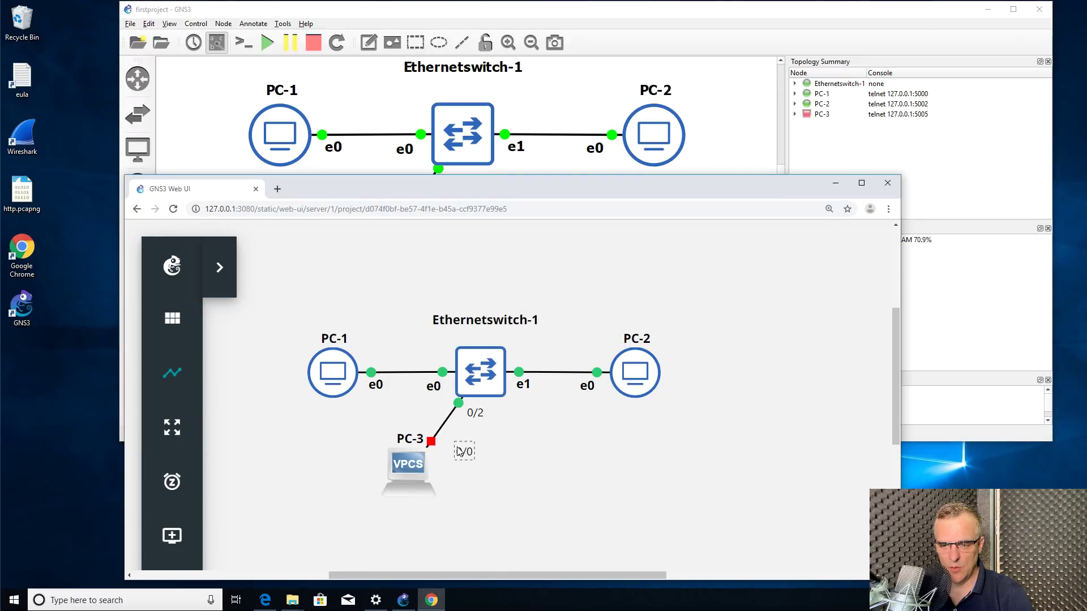
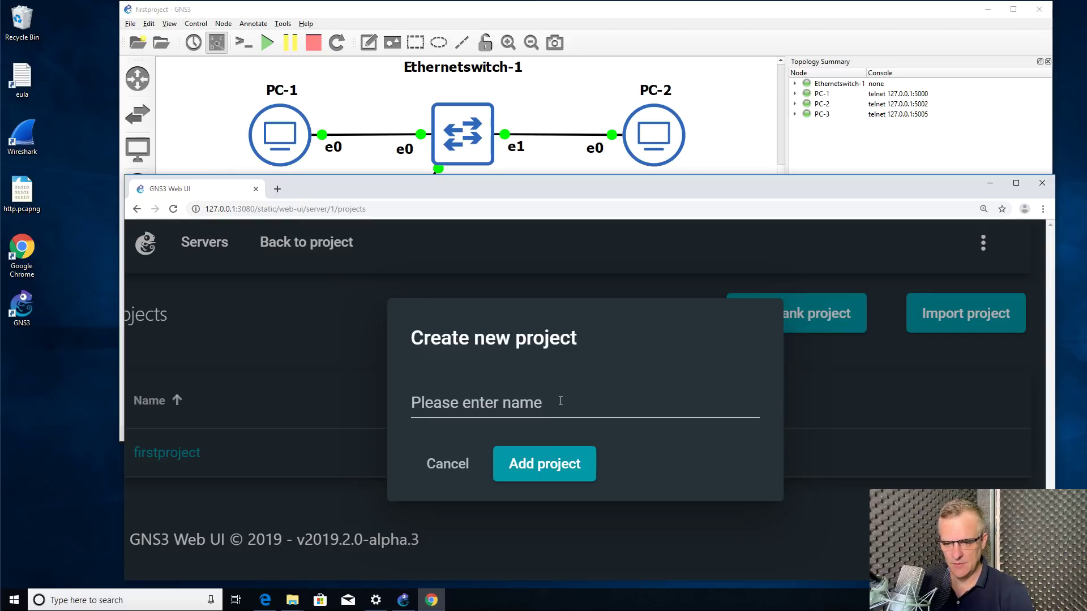
Create a new blank project named webui-project in the Web UI
left_click(560, 401)
type("web")
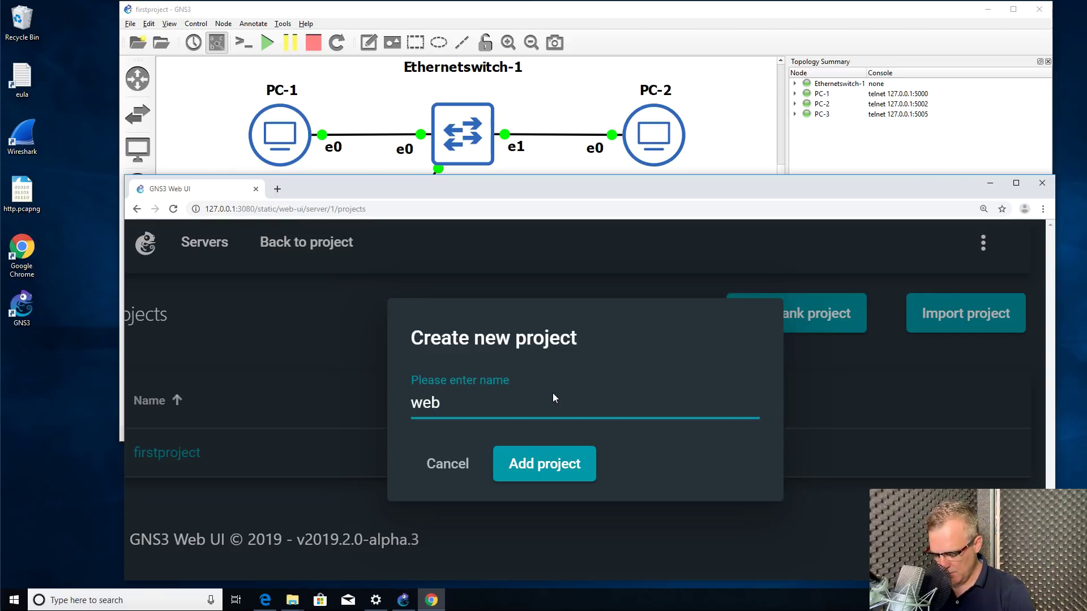
type("ui-projec")
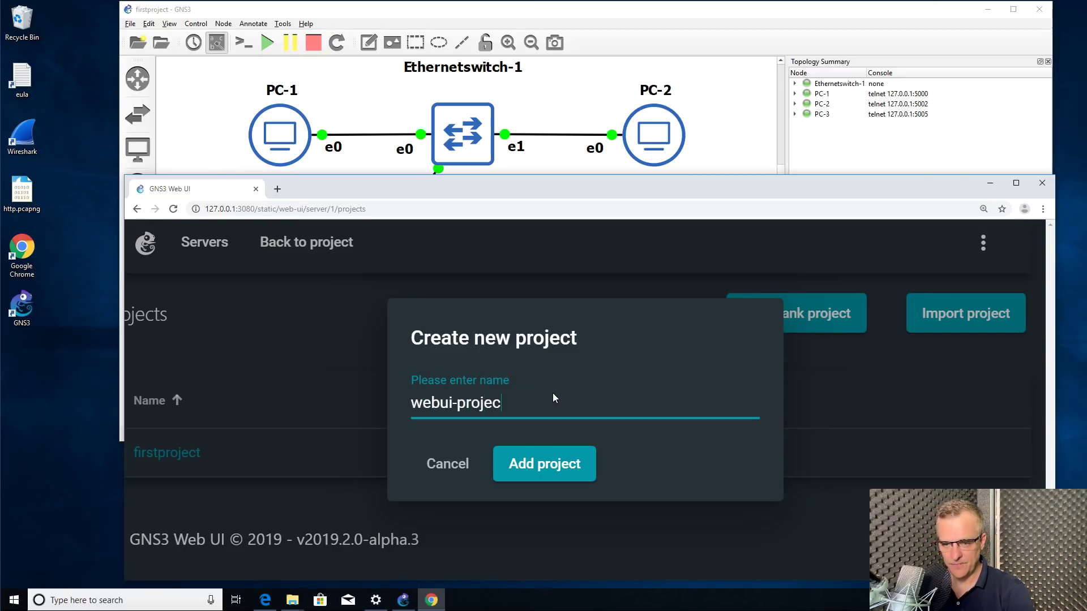
type("t")
left_click(529, 461)
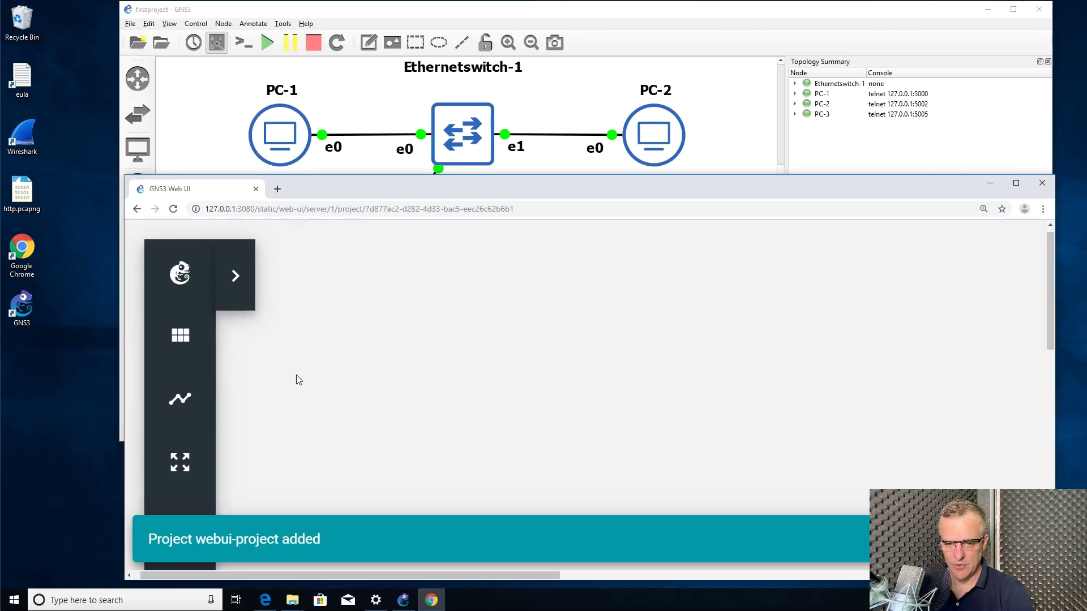
Add two VPCS nodes to the new project, placing PC-1 at the upper left of the canvas and PC-2 to its right
left_click(186, 542)
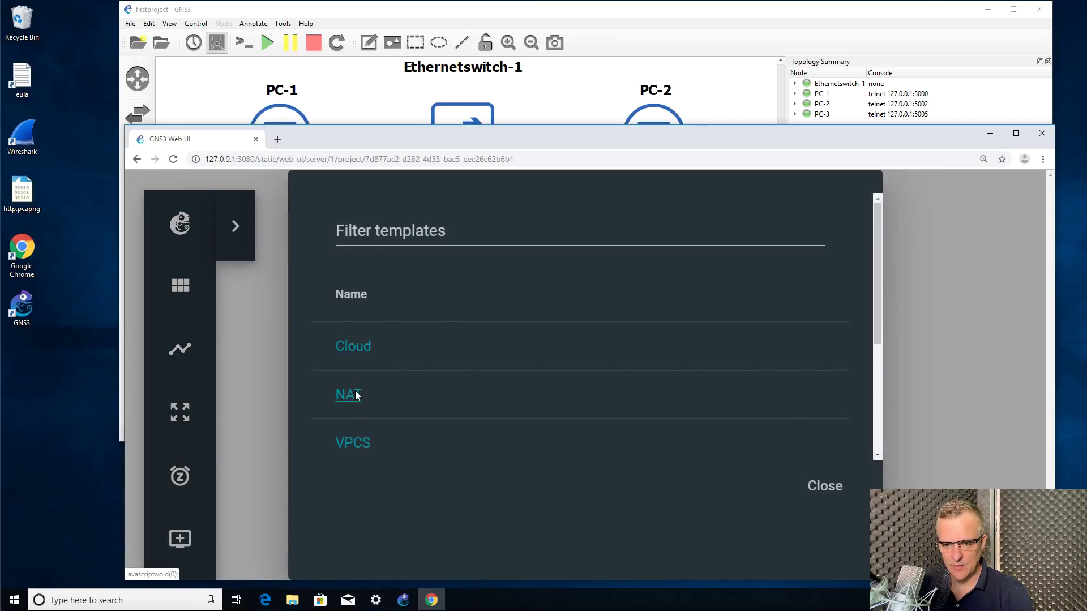
left_click(374, 385)
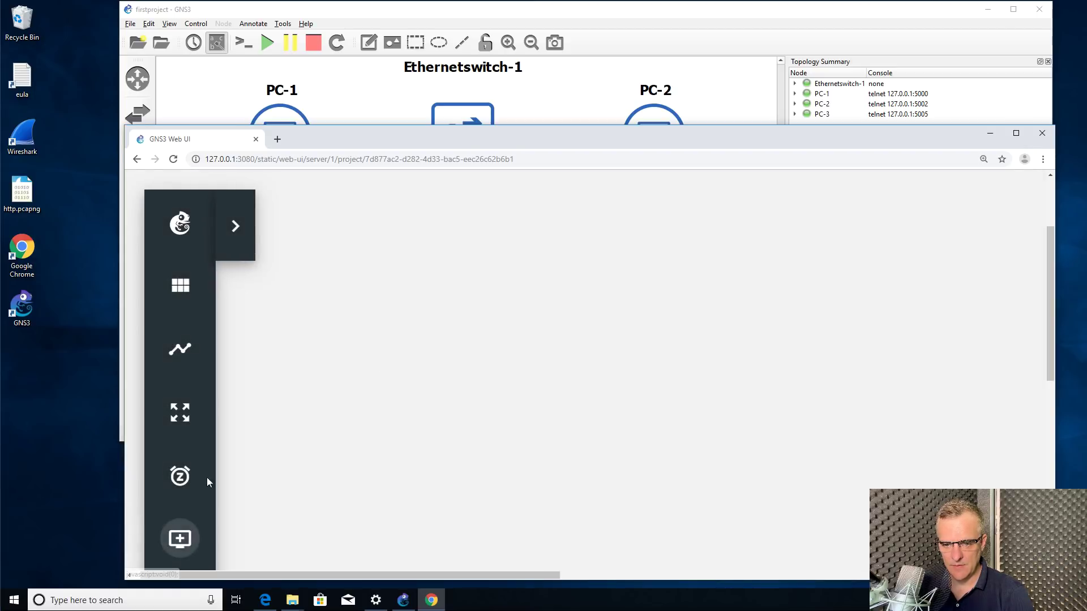
left_click_drag(1047, 317, 1018, 403)
key("ctrl+0")
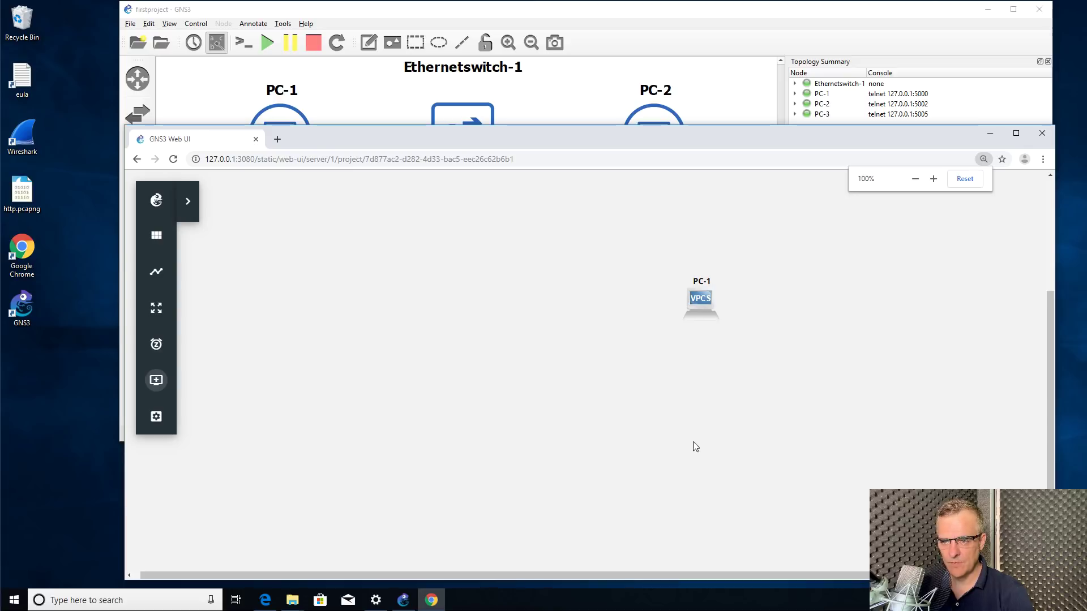
left_click_drag(708, 296, 286, 256)
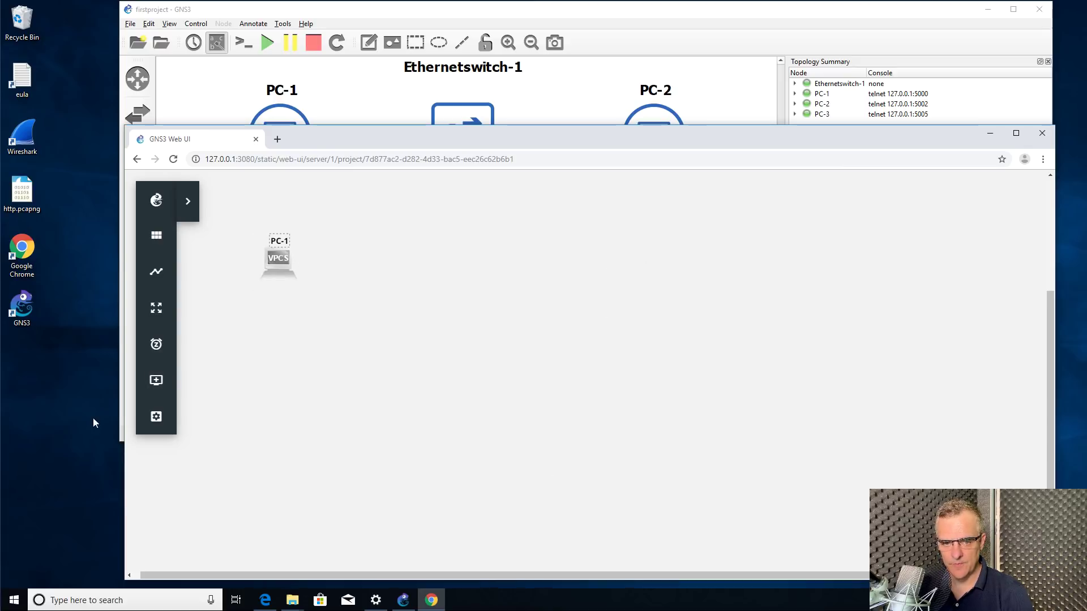
left_click(151, 379)
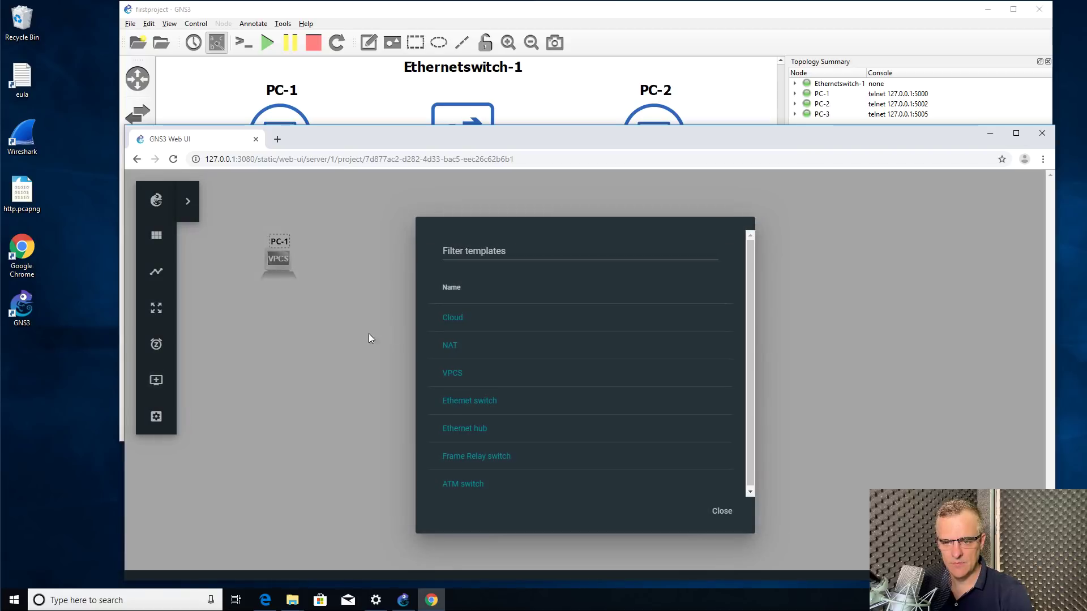
left_click(459, 378)
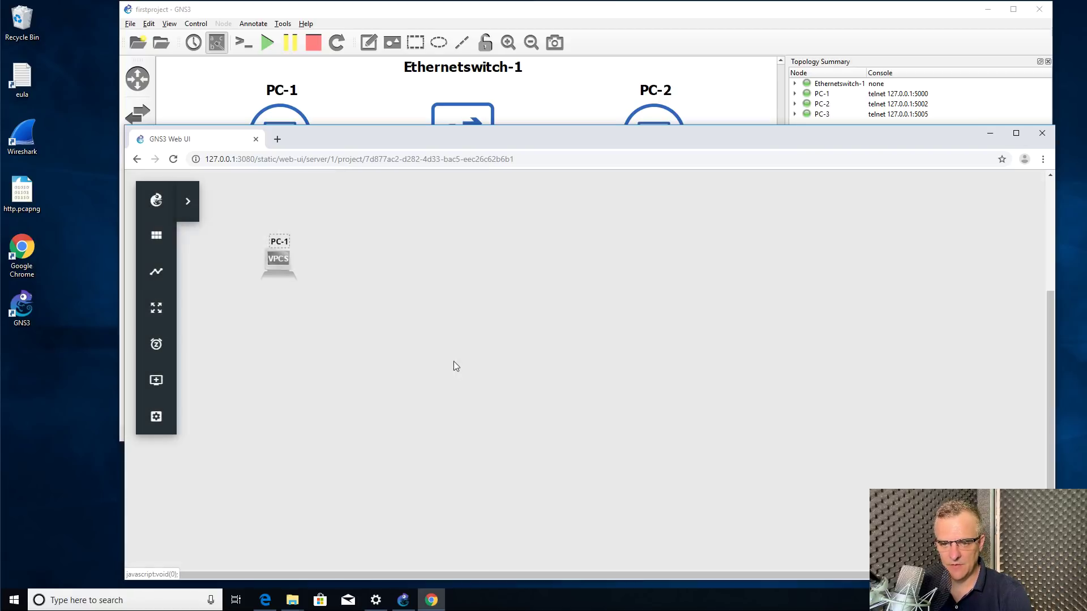
left_click_drag(388, 234, 422, 260)
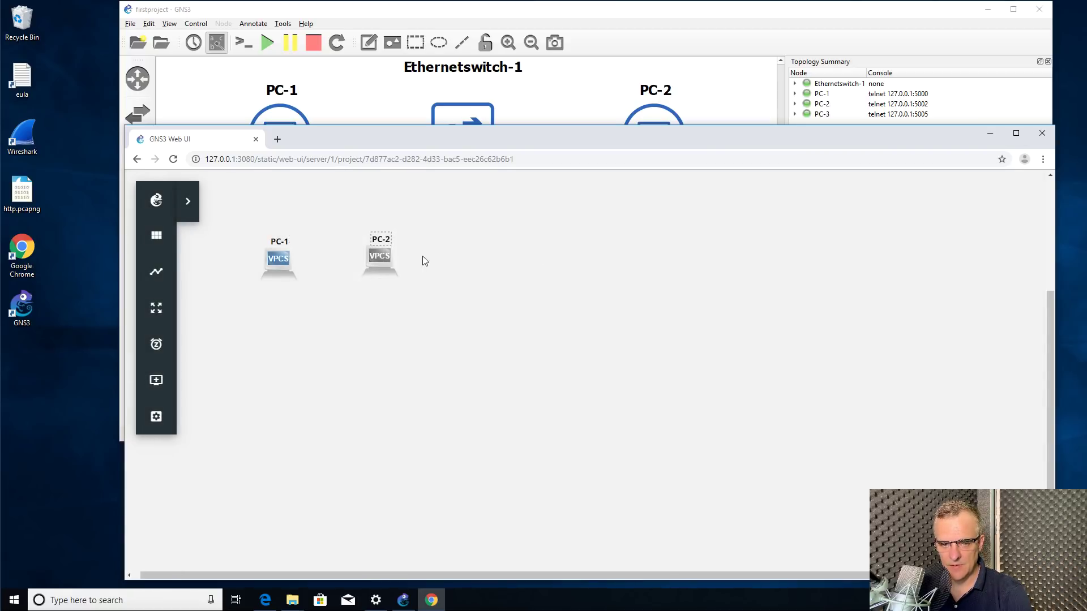
Add an Ethernet switch between and below the two PCs and a Cloud node beneath the switch
left_click(156, 381)
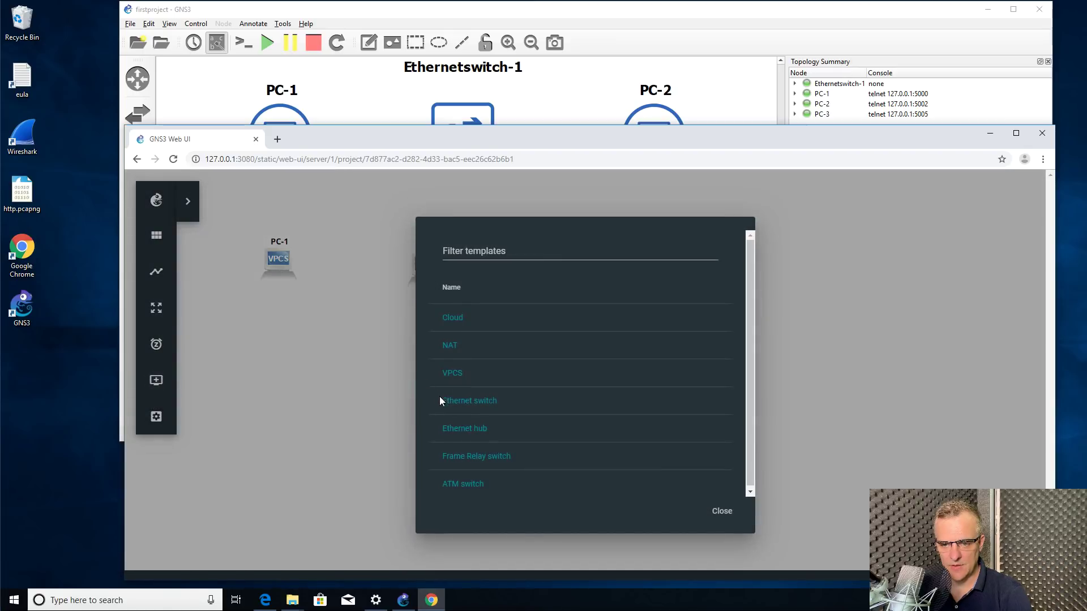
left_click(467, 403)
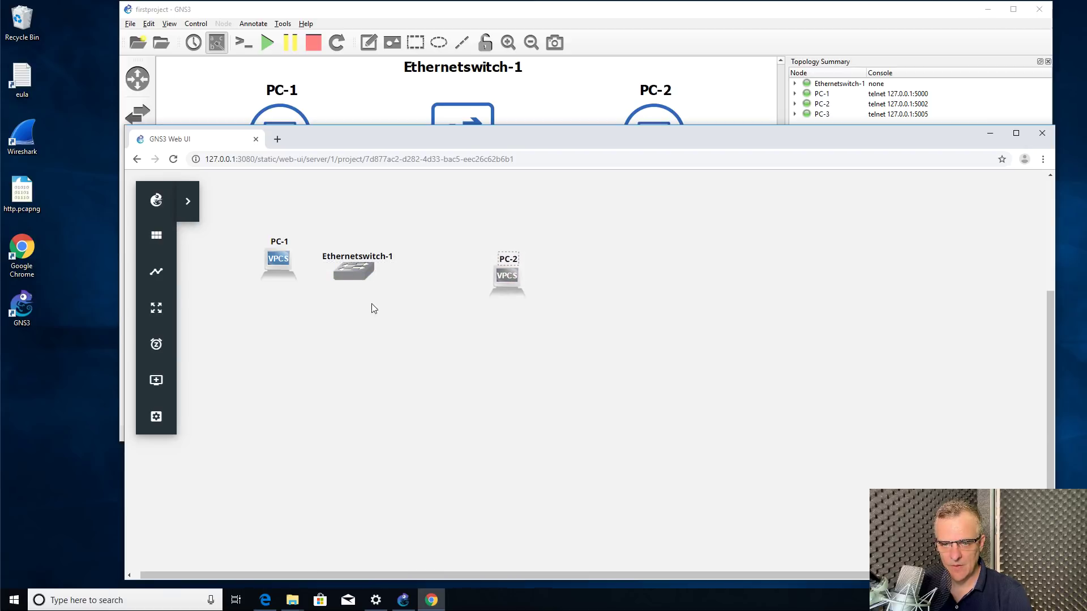
left_click(410, 330)
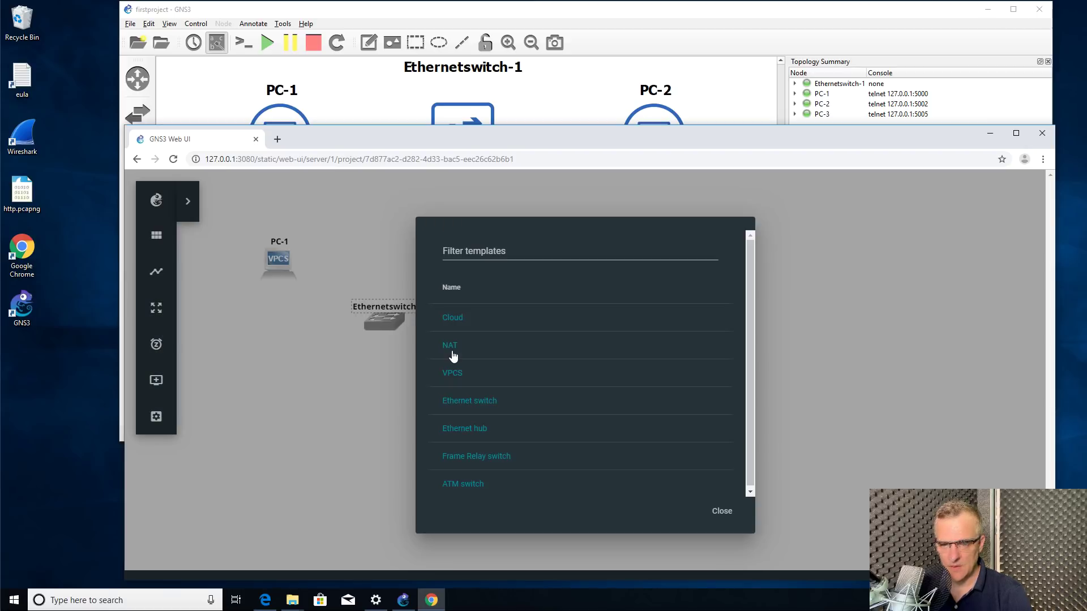
left_click(459, 319)
left_click_drag(742, 313, 378, 398)
Link PC-1's Ethernet0 to the switch's Ethernet0 and PC-2 to the switch's Ethernet1
left_click(281, 264)
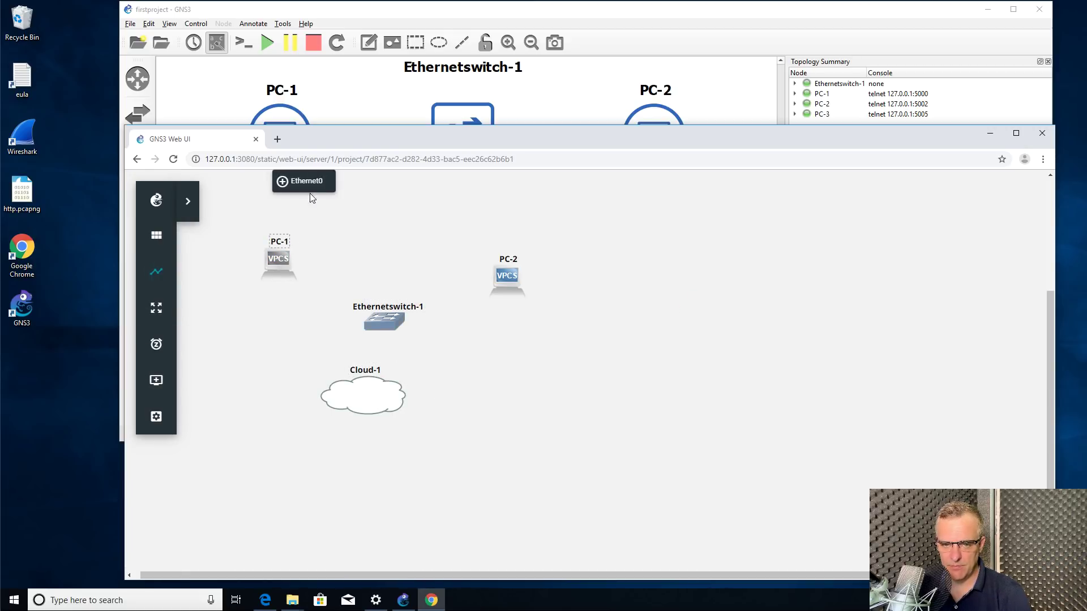
left_click(303, 180)
left_click(382, 318)
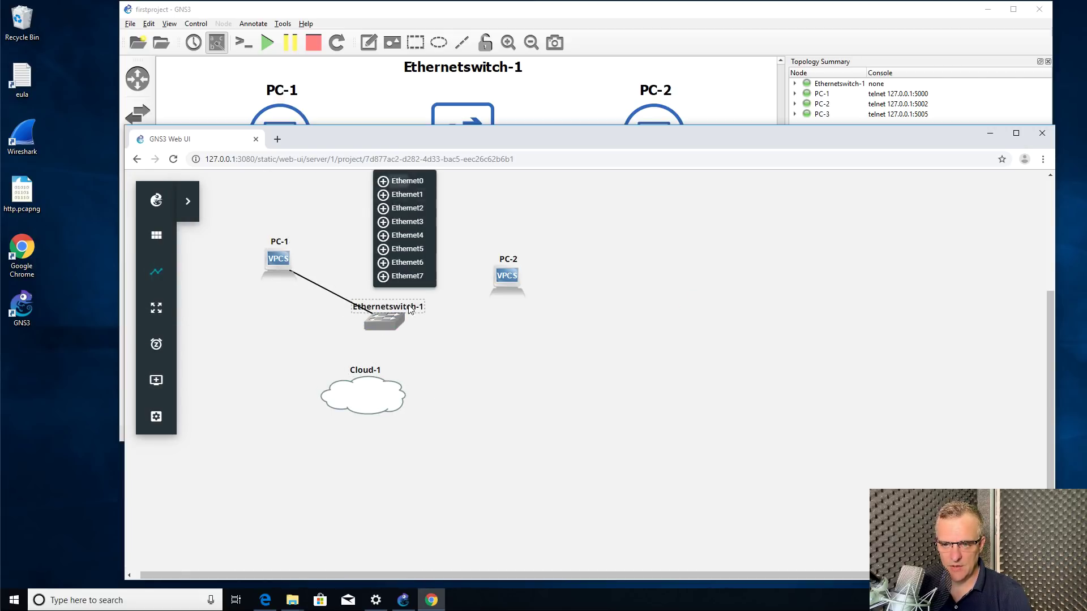
left_click(400, 181)
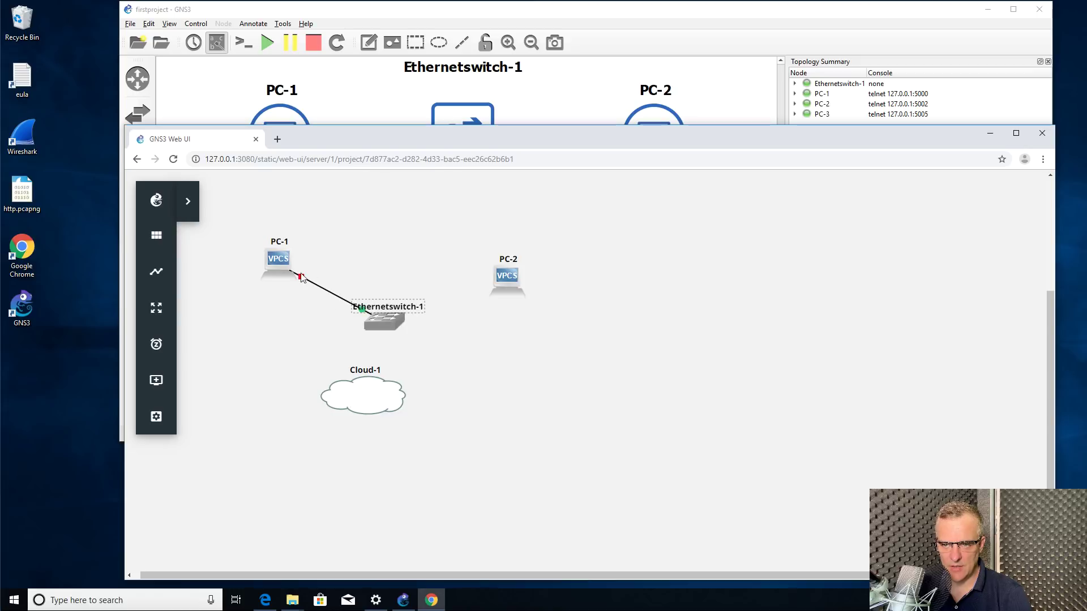
left_click(507, 283)
left_click(530, 180)
left_click(388, 319)
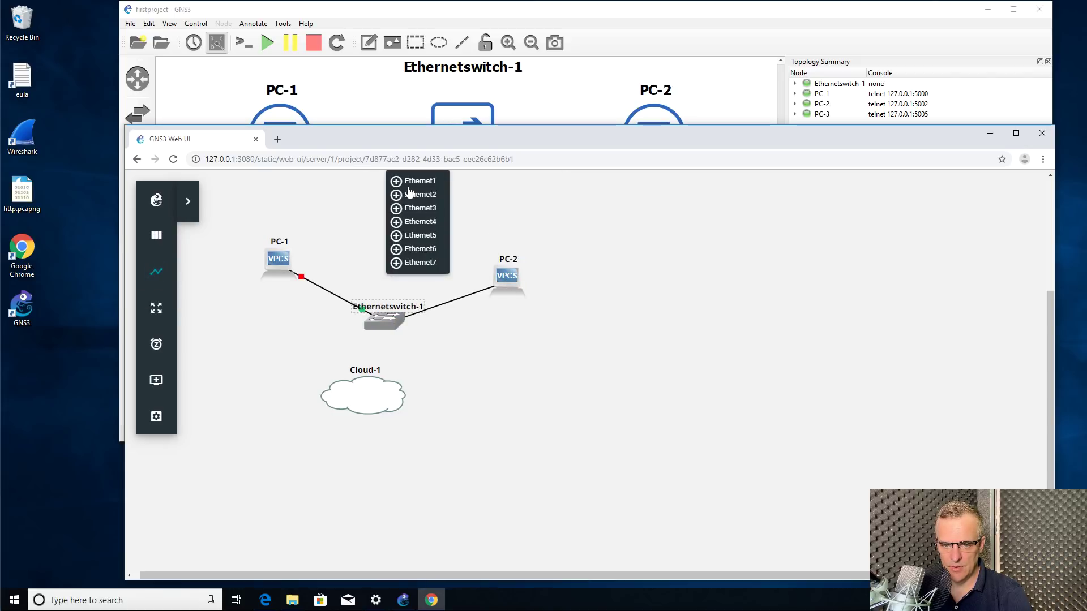
left_click(411, 182)
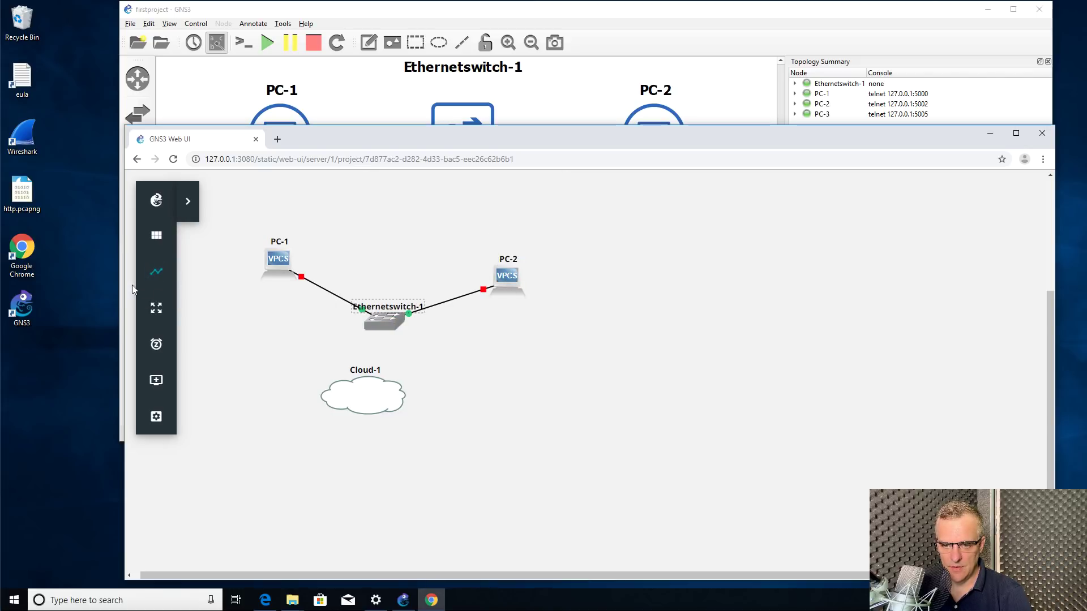
Link Ethernetswitch-1 to Cloud-1, aligning the cloud under the switch and moving the switch's label clear of the links
left_click(386, 331)
left_click(409, 182)
left_click(371, 399)
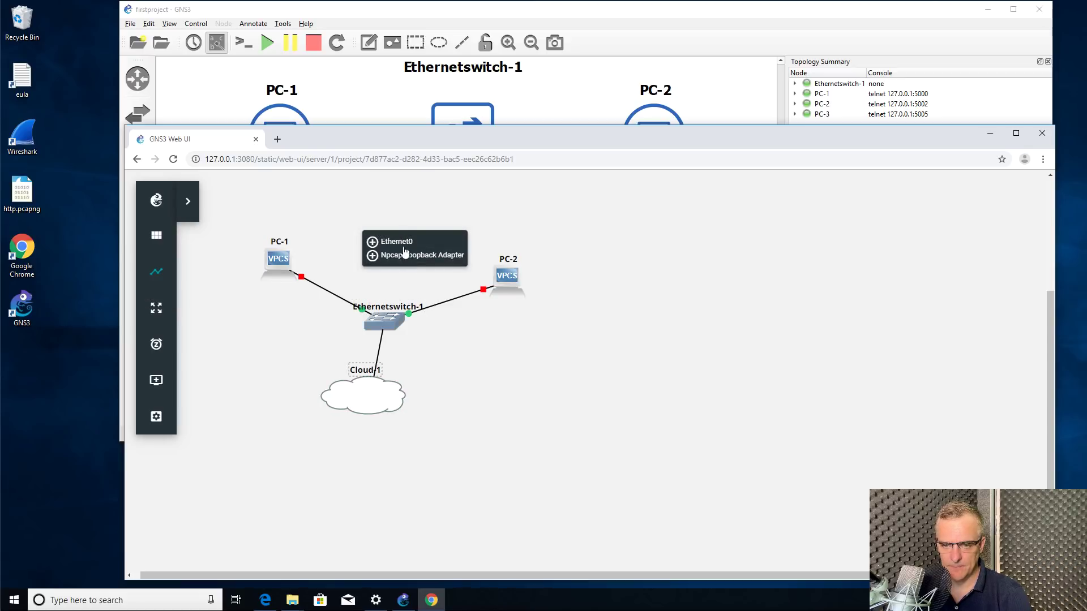
left_click(404, 249)
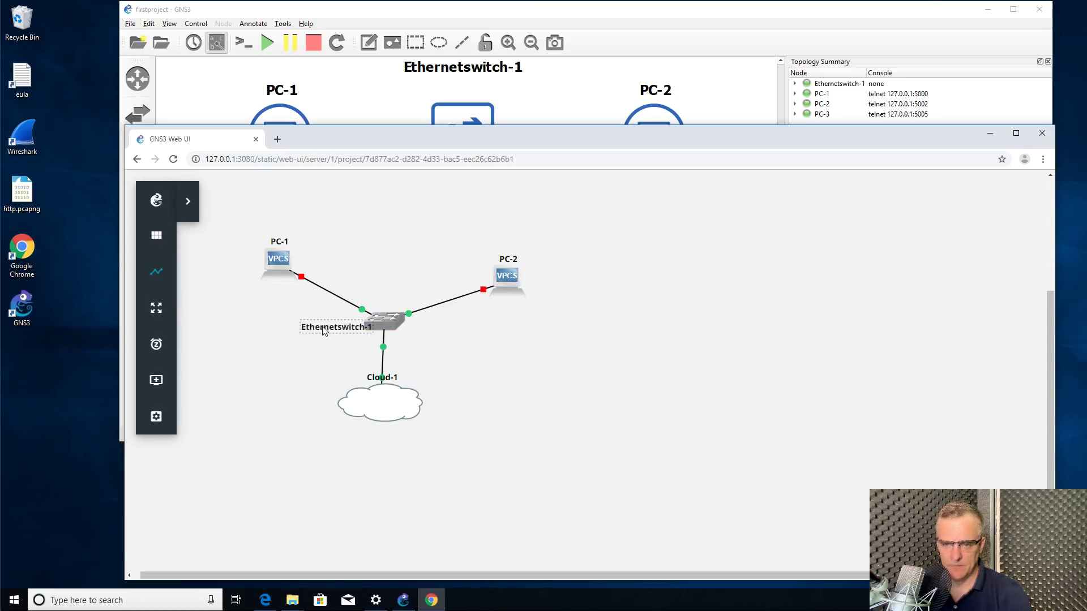
Switch to the desktop GNS3 client, stop all firstproject devices, and open webui-project.gns3 from the projects subfolder 7d877ac2-d282-4d33-bac5-eec26c62b6b1
left_click(358, 16)
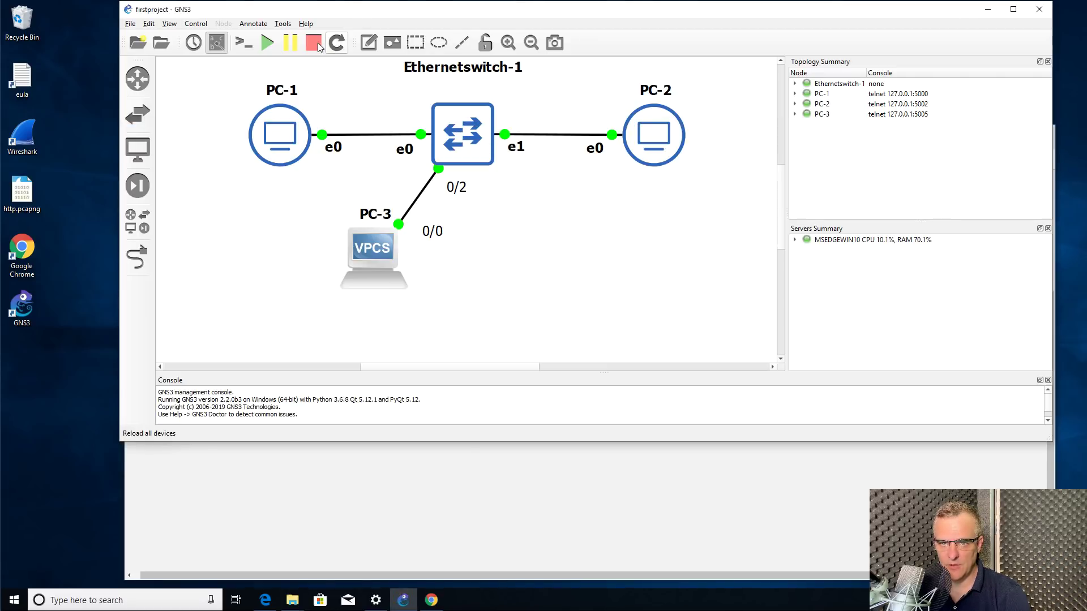
left_click(131, 24)
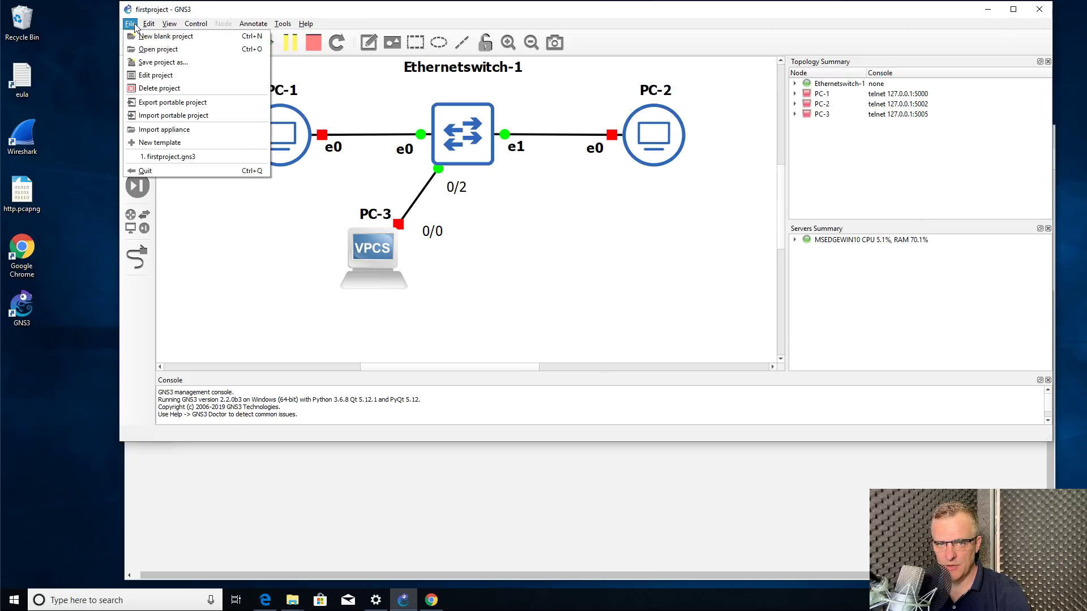
left_click(158, 49)
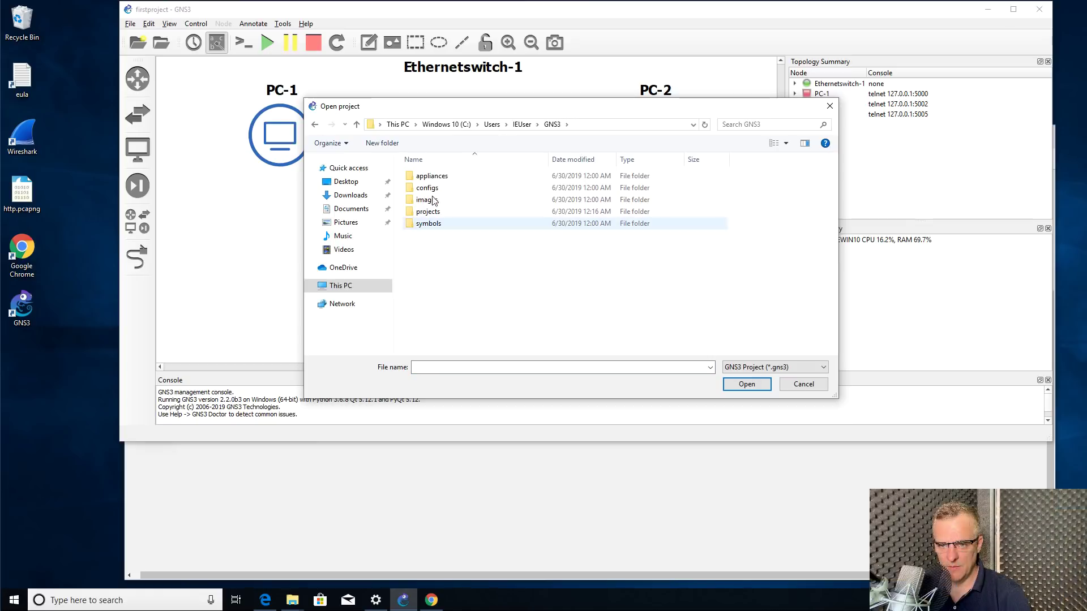
double_click(428, 212)
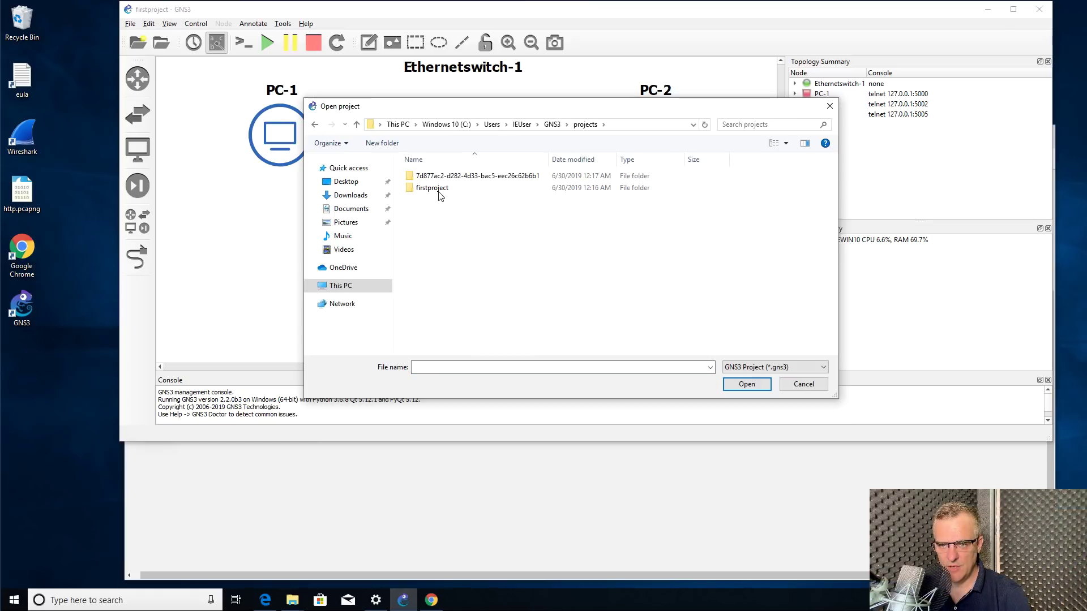
left_click(461, 181)
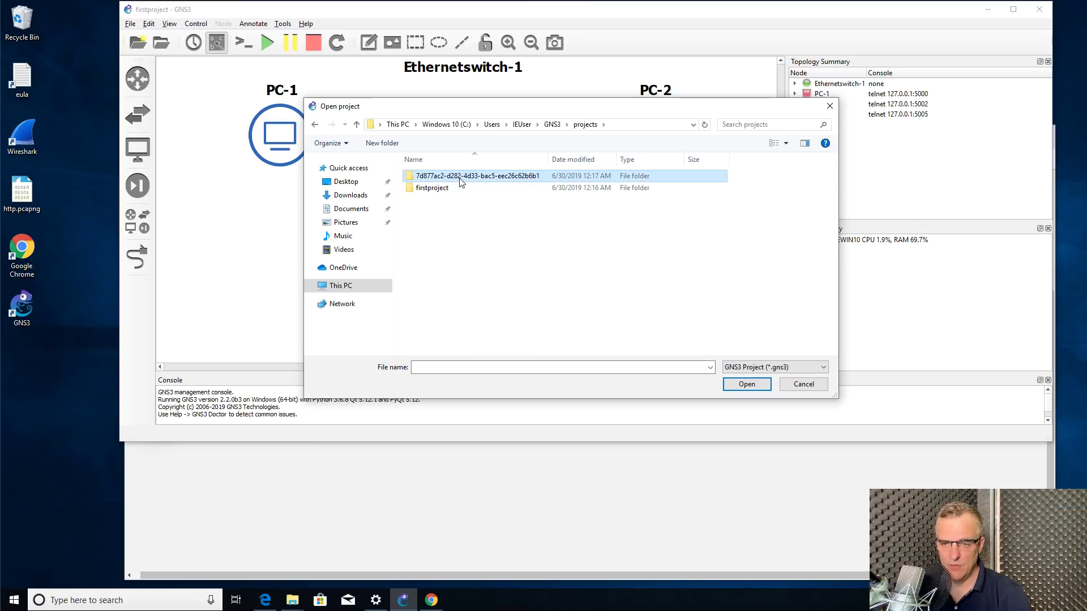
double_click(461, 182)
left_click(461, 188)
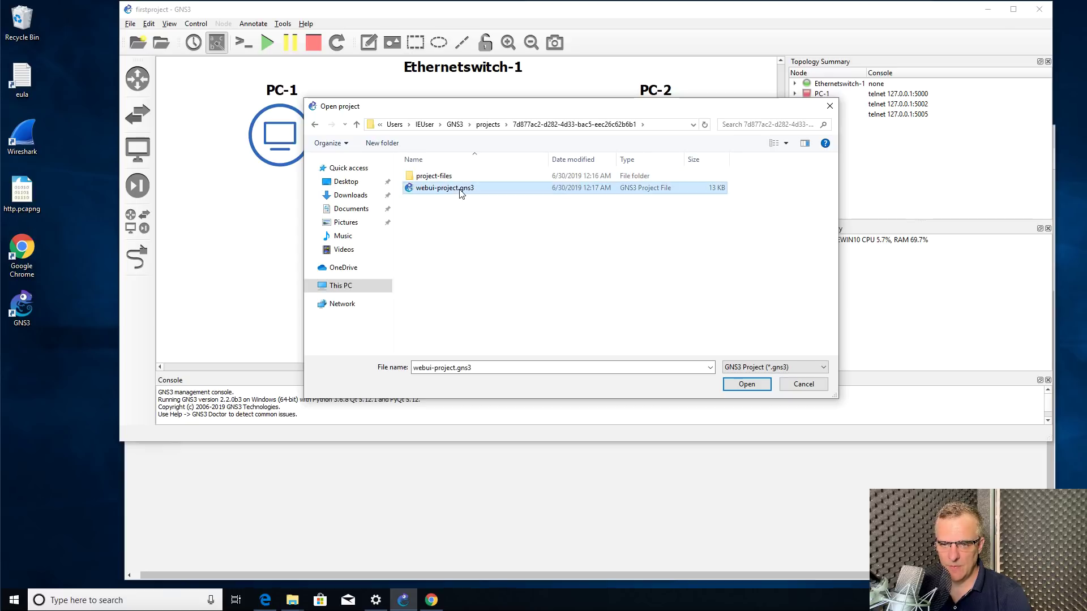
double_click(461, 189)
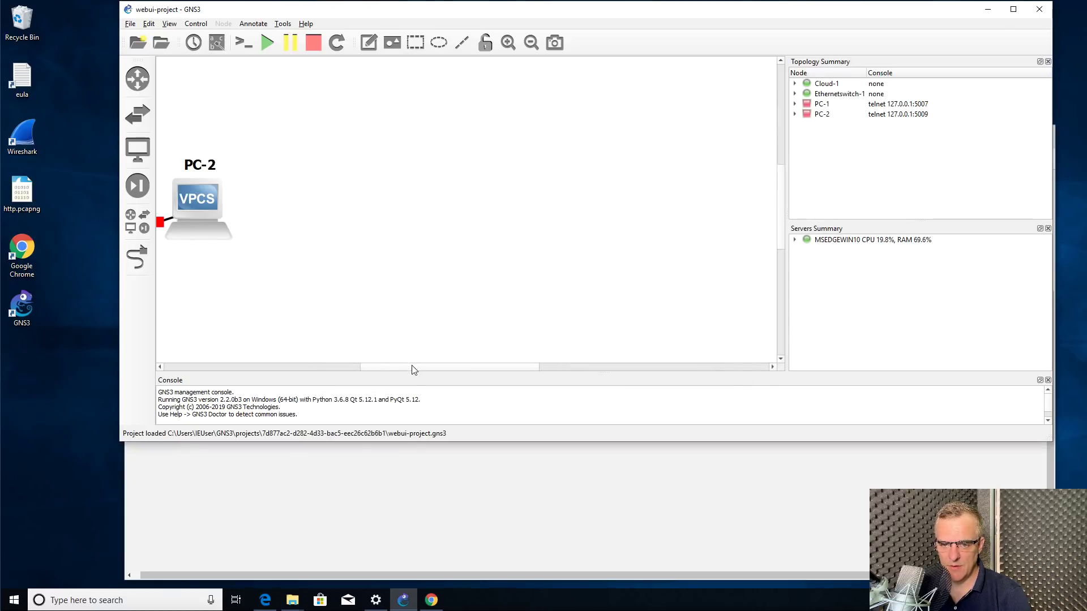
Move the Web UI browser window lower so both topologies can be compared, and raise PC-2 slightly in the desktop GNS3 topology
left_click_drag(414, 369, 323, 369)
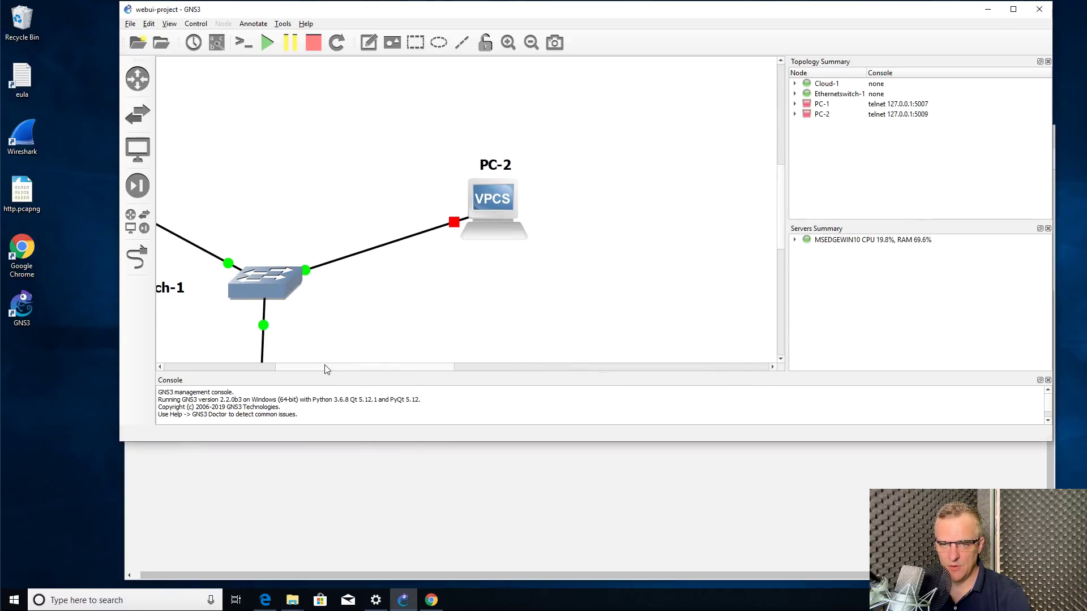
left_click(530, 43)
left_click(530, 43)
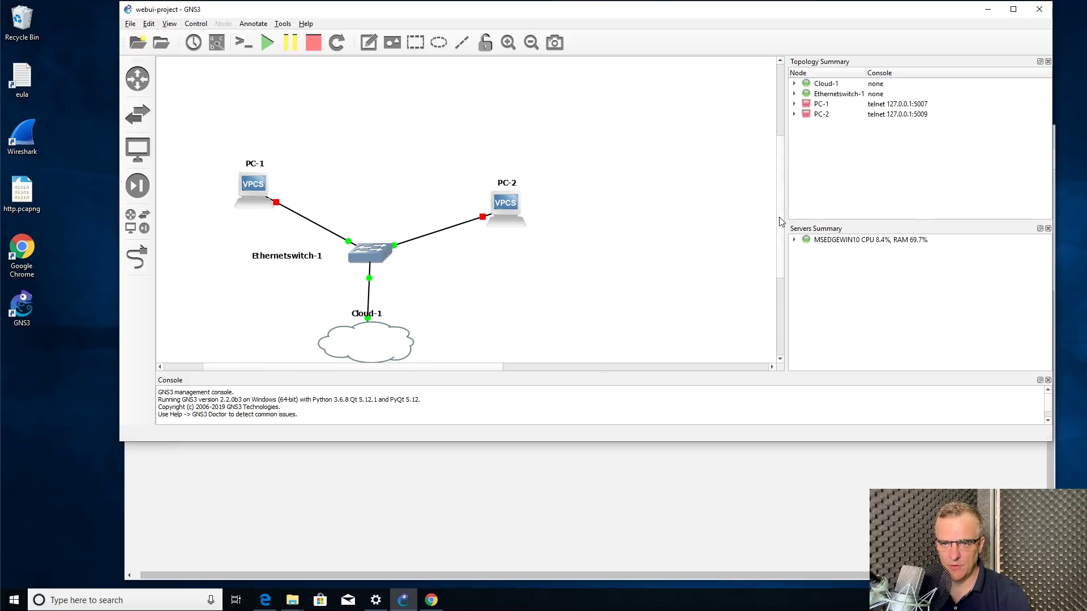
scroll(780, 221, "down", 3)
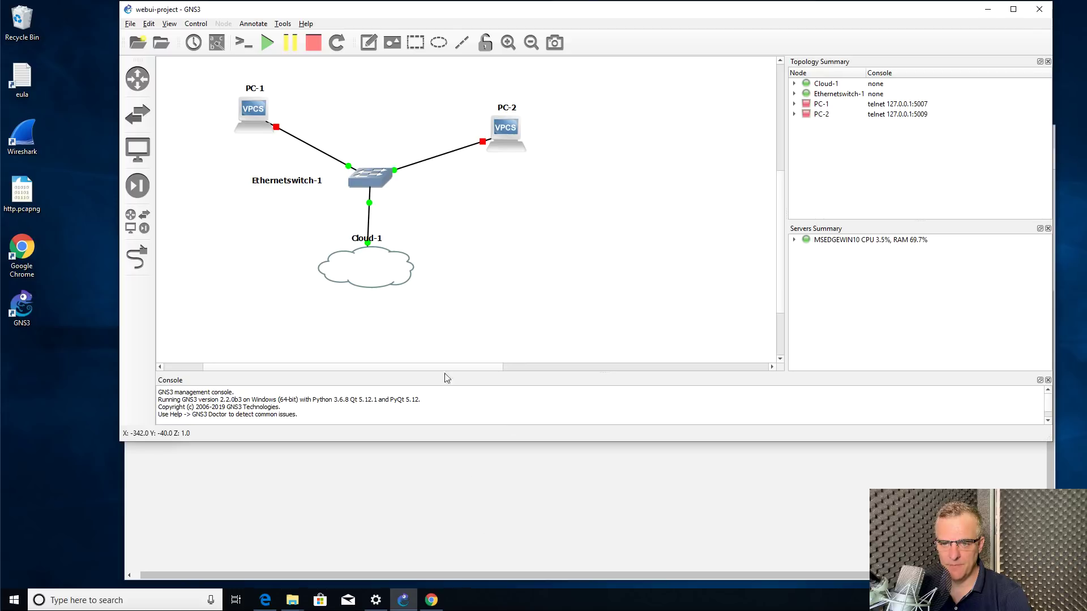
key("alt+Tab")
left_click_drag(480, 151, 394, 243)
mouse_move(514, 119)
left_mouse_down()
mouse_move(494, 100)
mouse_move(522, 99)
left_mouse_up()
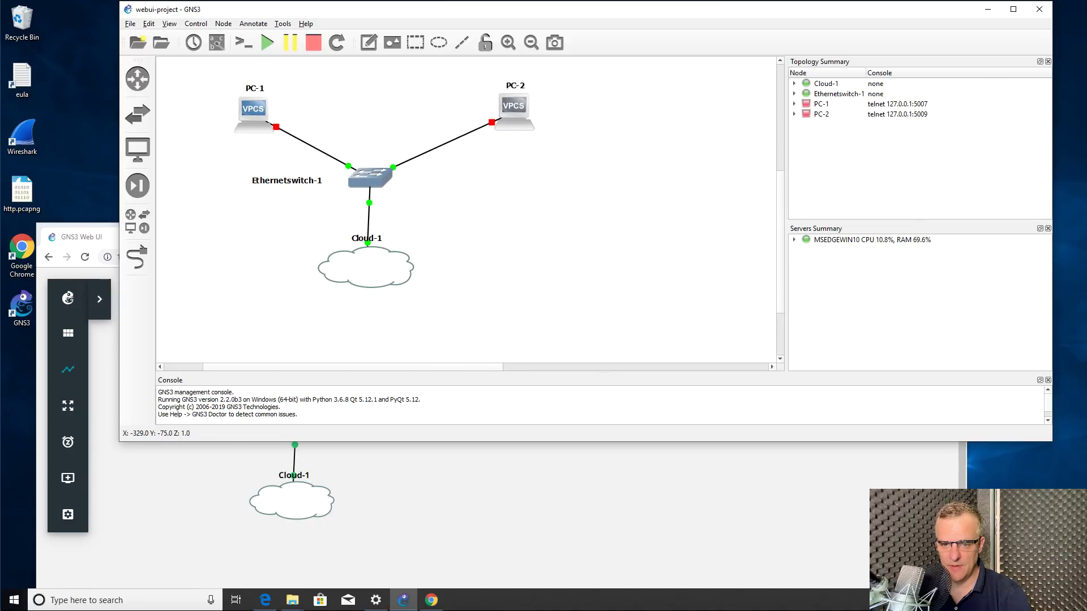
Show the interface labels on the topology's links and move the switch's 0/2 label clear of the switch in the Web UI
left_click(480, 485)
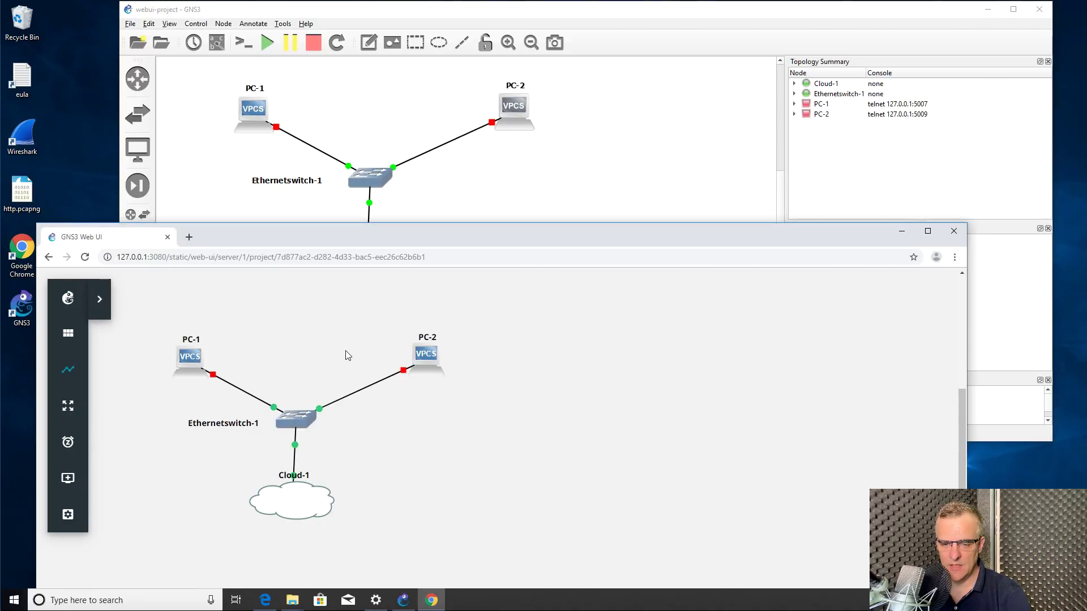
left_click(68, 369)
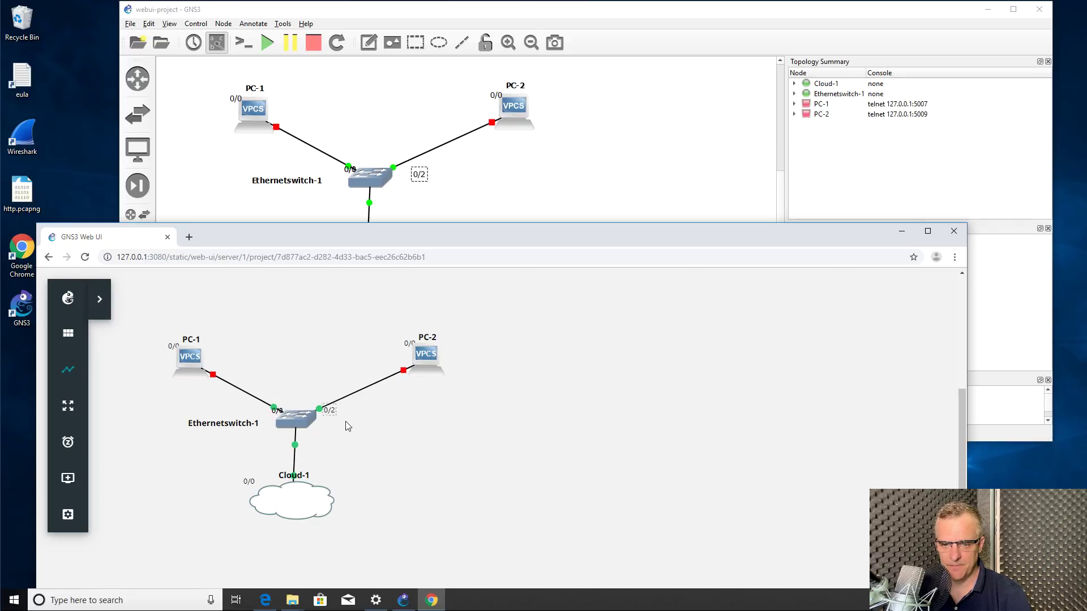
Start PC-1 and PC-2 from the Web UI topology
right_click(195, 358)
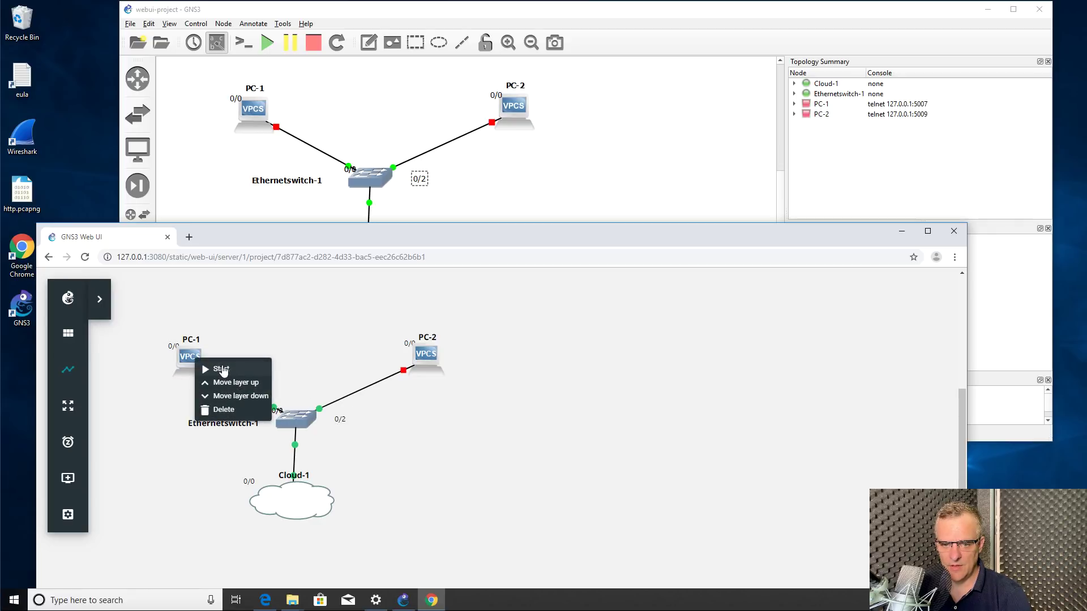
left_click(215, 368)
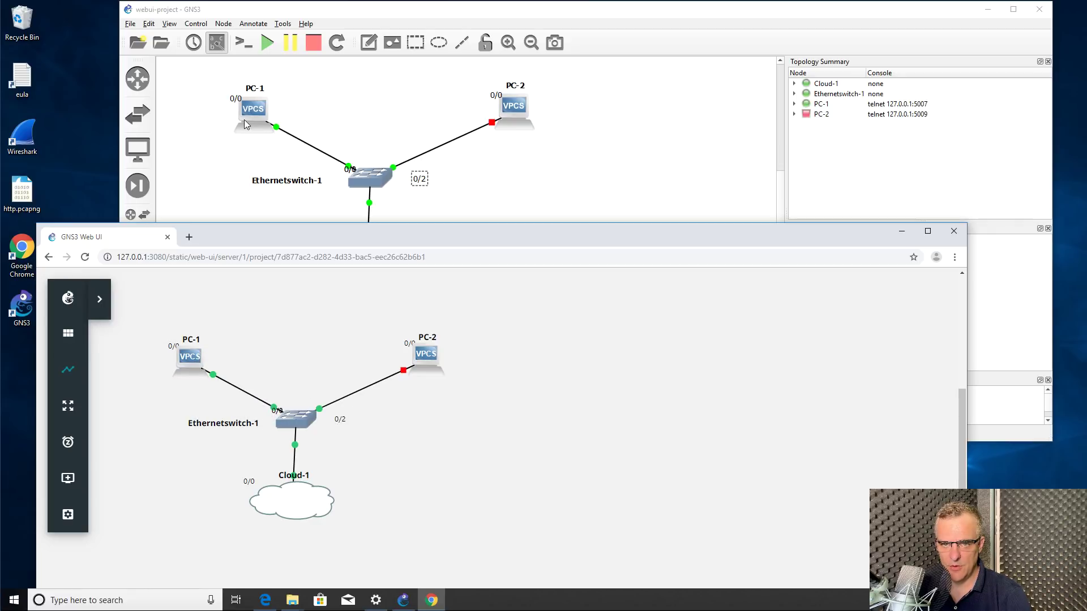
right_click(426, 354)
left_click(448, 360)
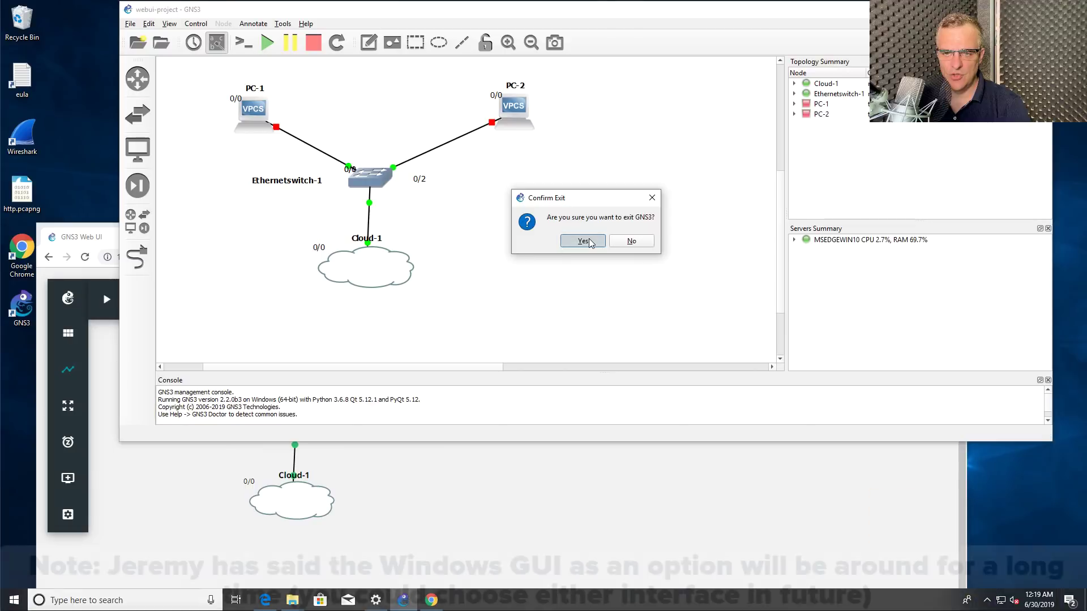
Confirm exiting the desktop GNS3 client and close the Web UI browser window
left_click(587, 239)
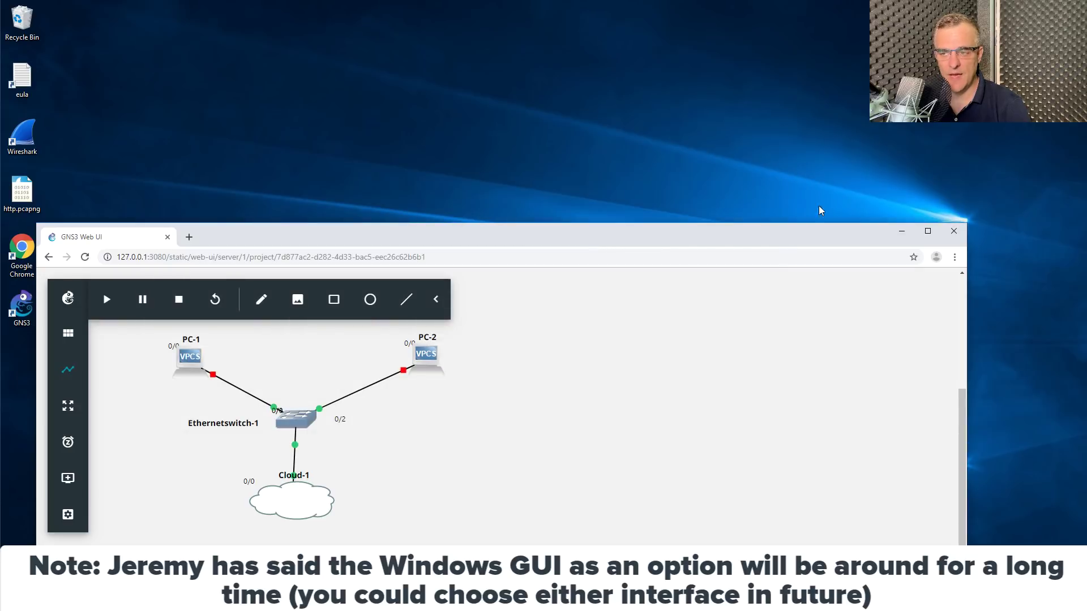
left_click(953, 232)
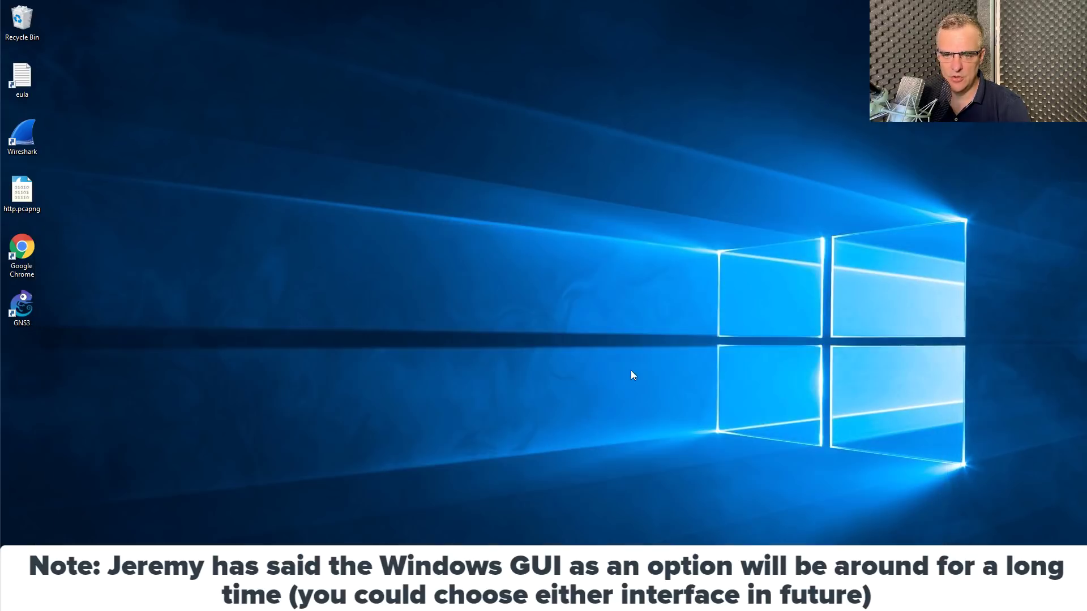
Switch to the Downloads folder in File Explorer and examine the GNS3-2.2.0b3-all-in-one.exe installer and the contents of the GNS3.VM.VMware.Workstation.2.2.0b3 folder
mouse_move(292, 600)
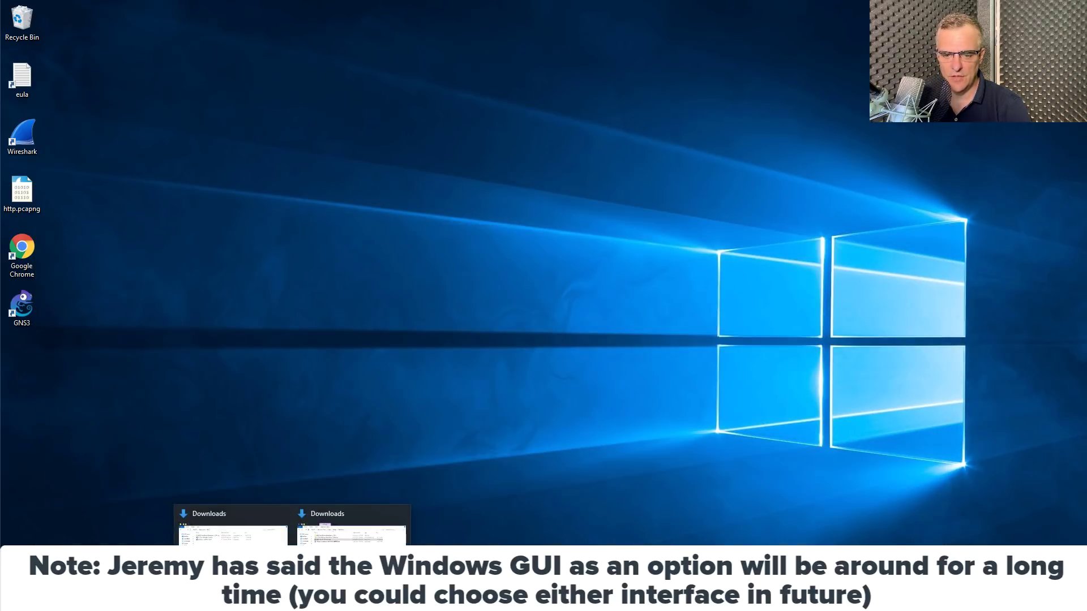
left_click(346, 527)
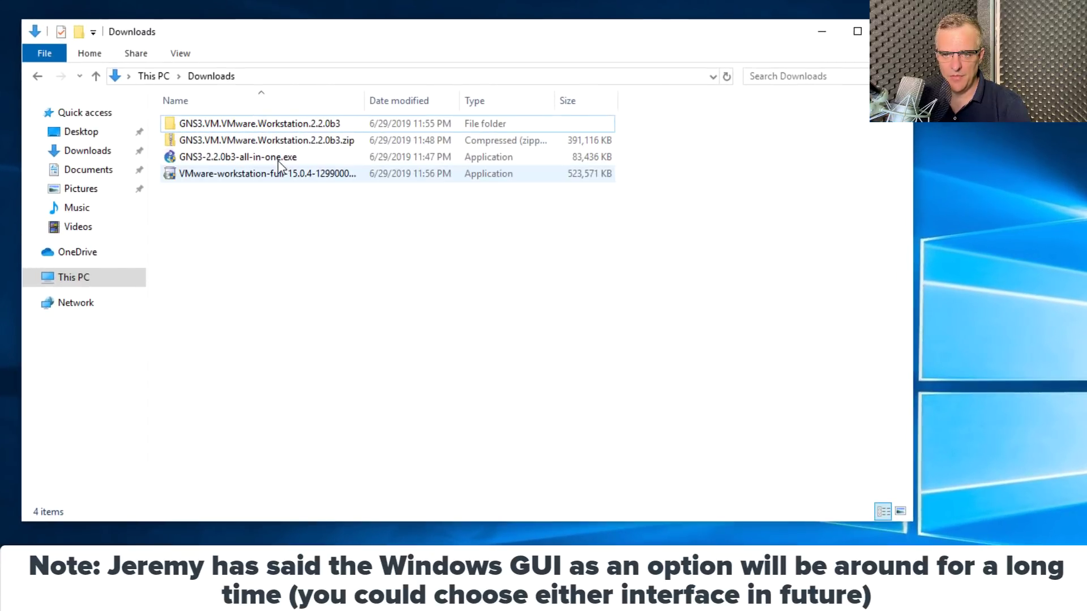
left_click(303, 166)
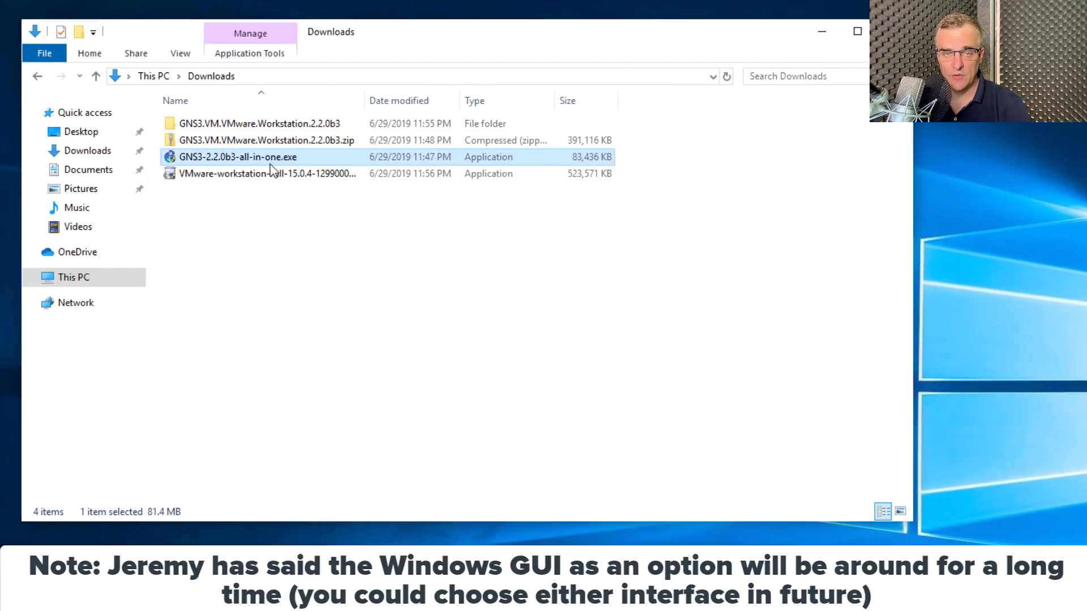
double_click(276, 122)
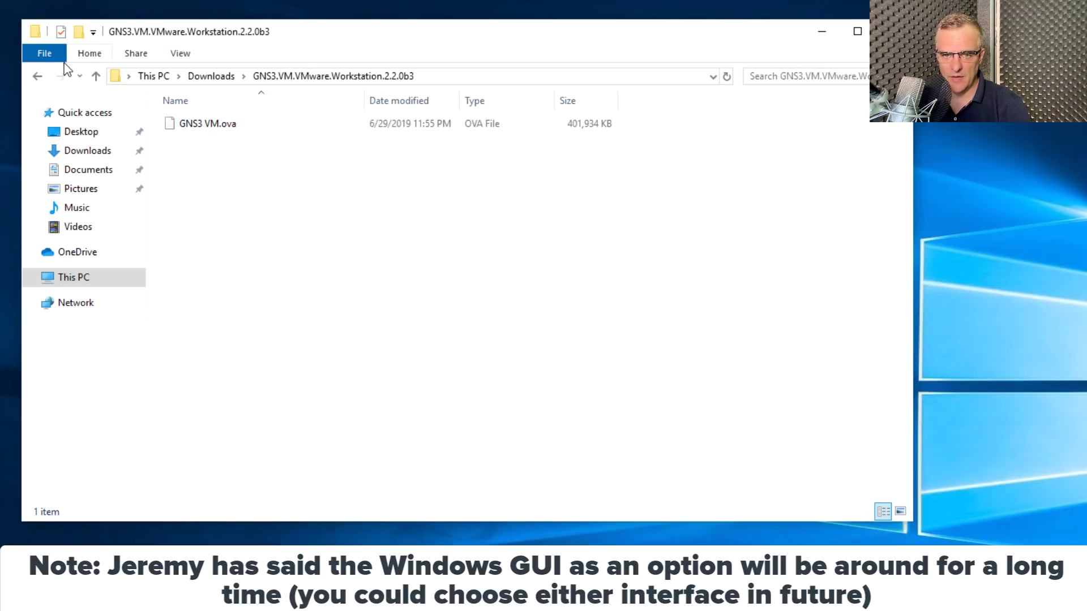
left_click(38, 77)
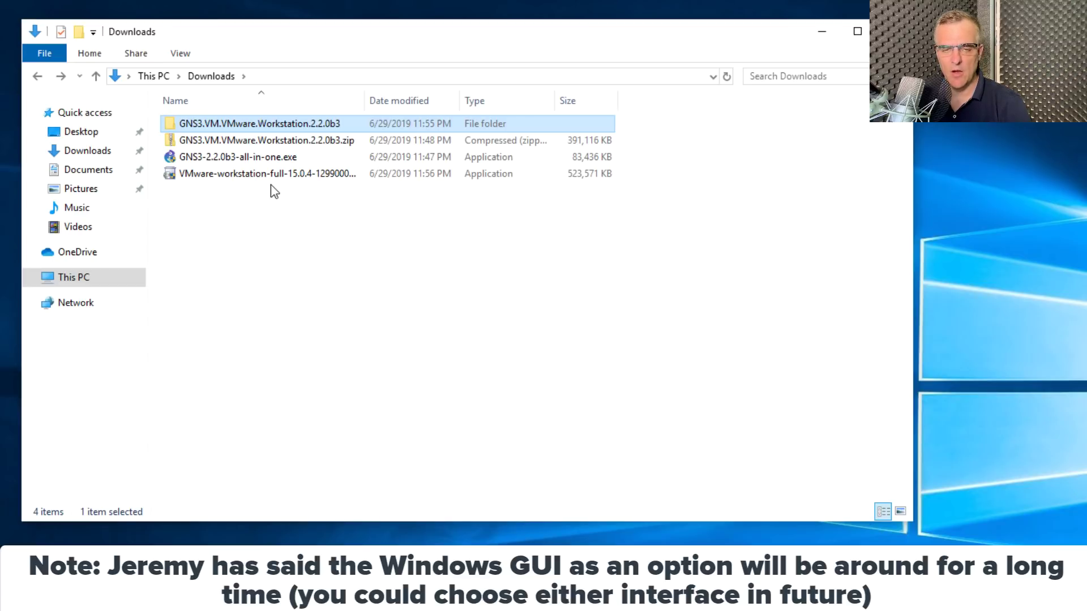